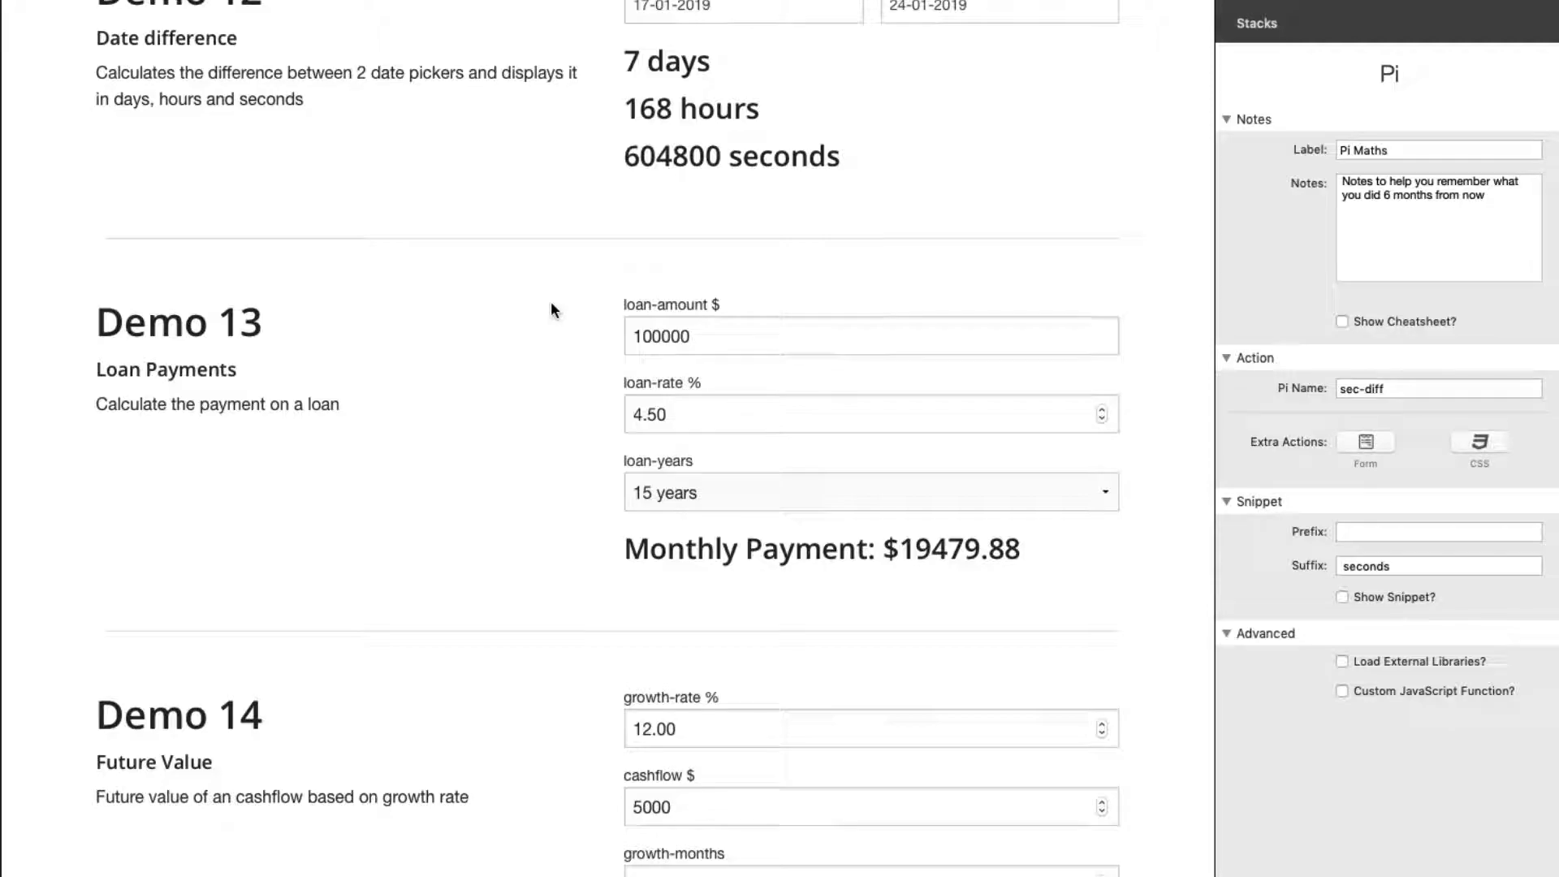
Step: In the Demo 13 loan calculator, set the loan rate to 6.25 % and the loan term to 30 years
click(731, 336)
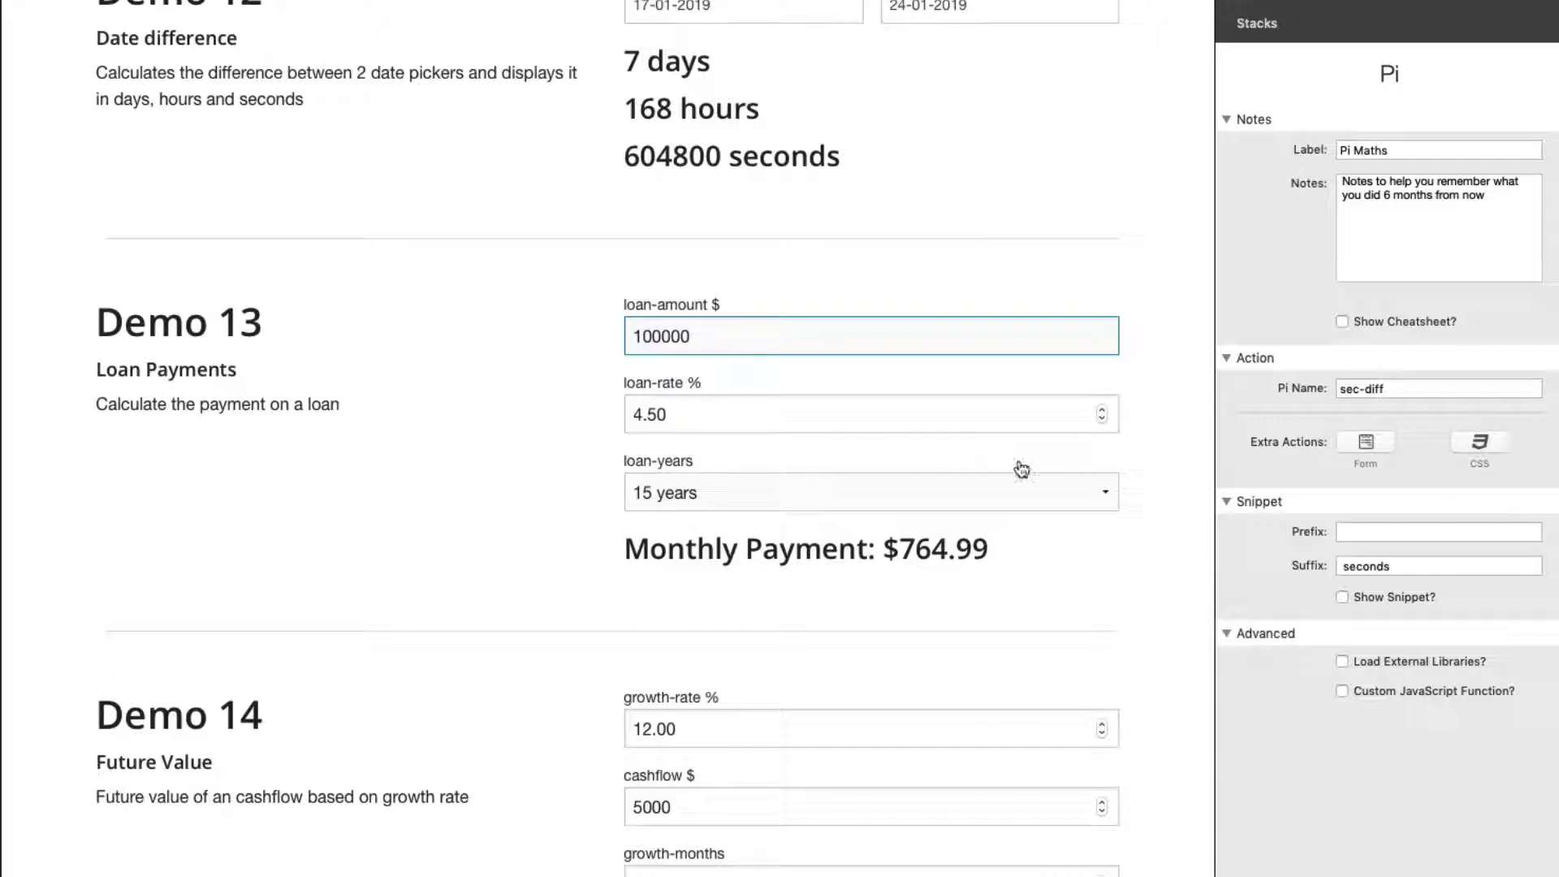
click(1102, 410)
click(1102, 410)
click(1103, 410)
click(1103, 410)
click(1103, 410)
click(1102, 410)
click(1103, 410)
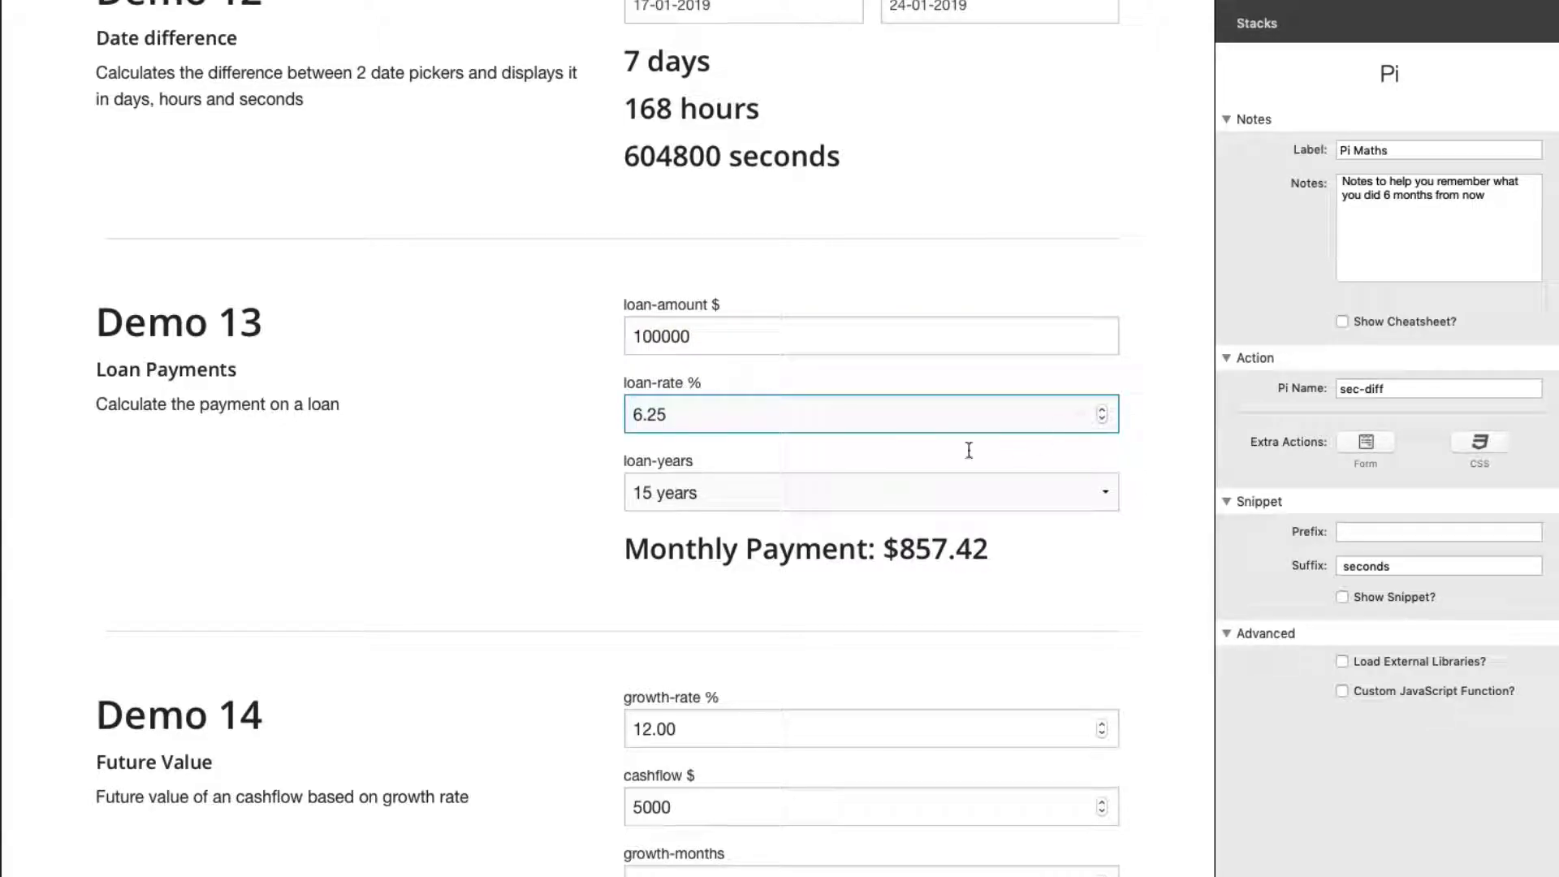
click(776, 493)
click(762, 533)
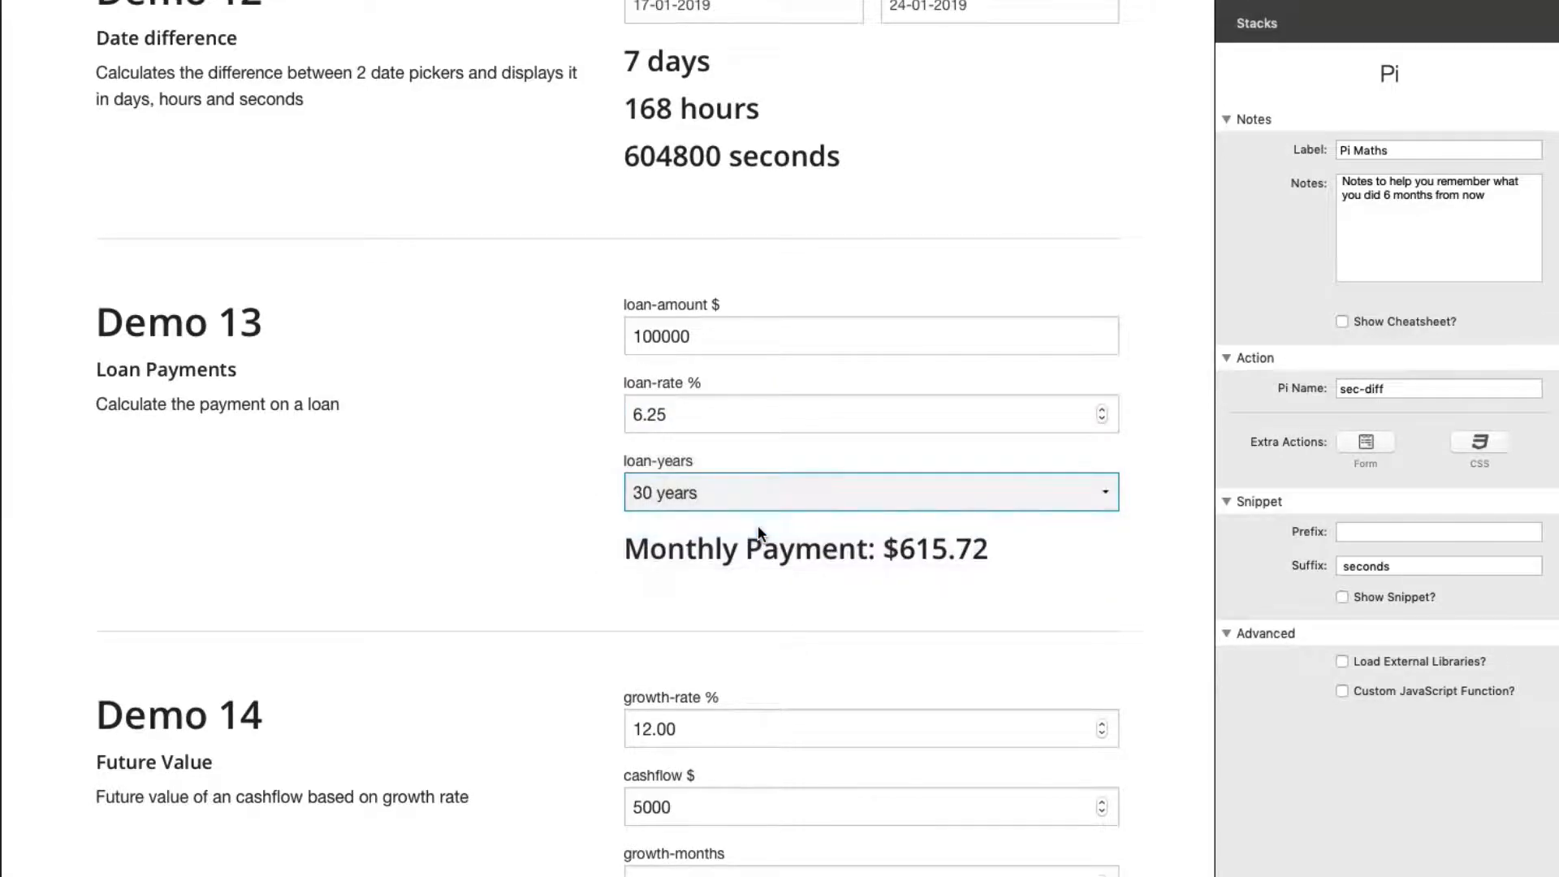
Step: Review the Demo 13 monthly payment figure against the loan amount and loan rate fields
drag(902, 549, 1032, 550)
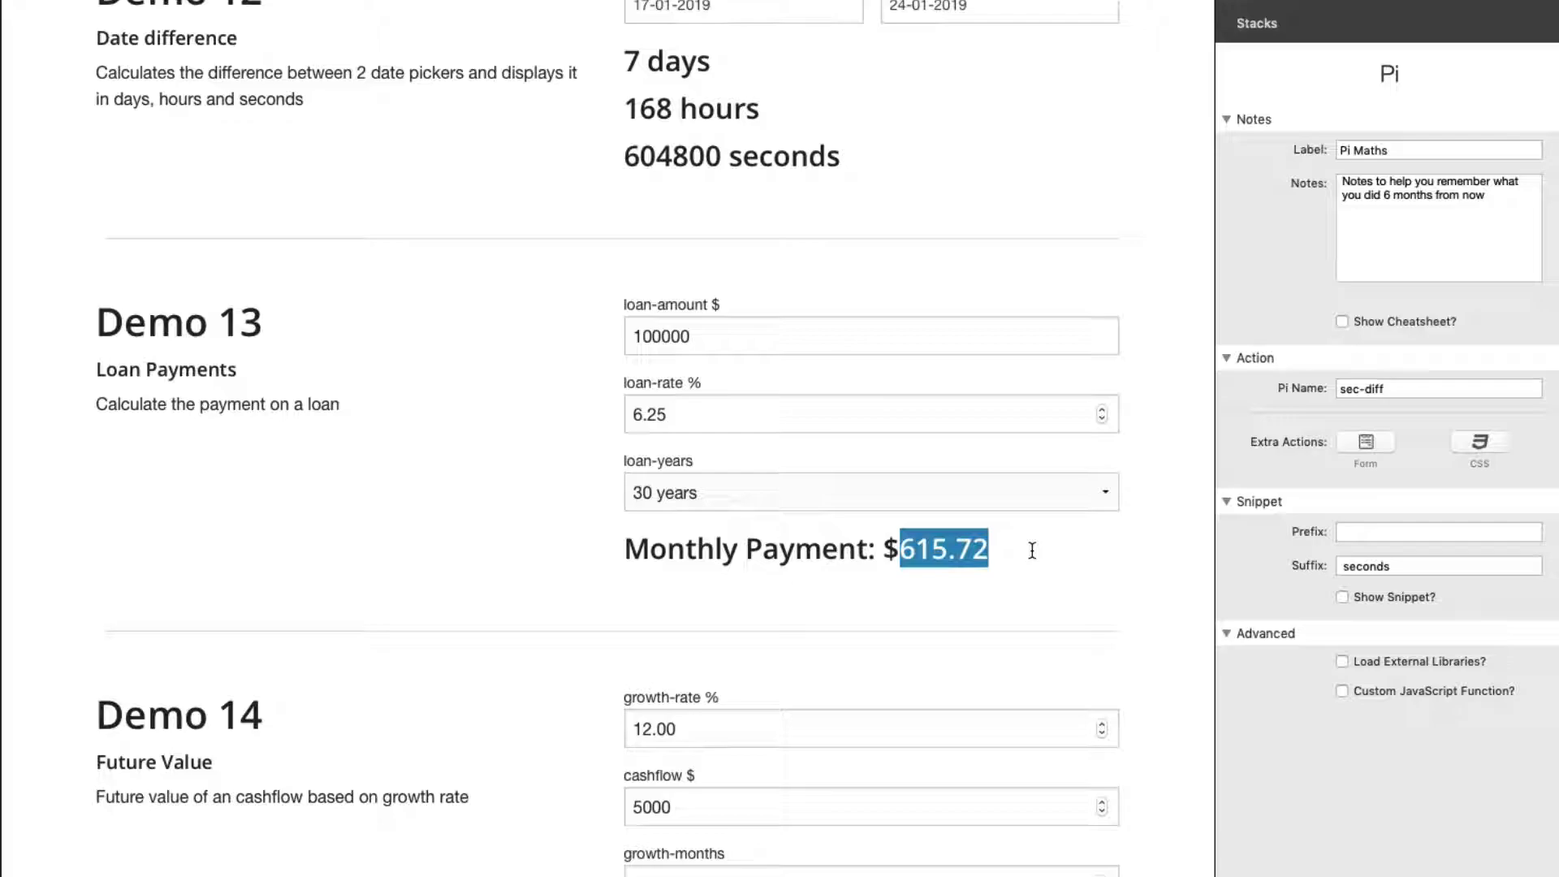
click(742, 329)
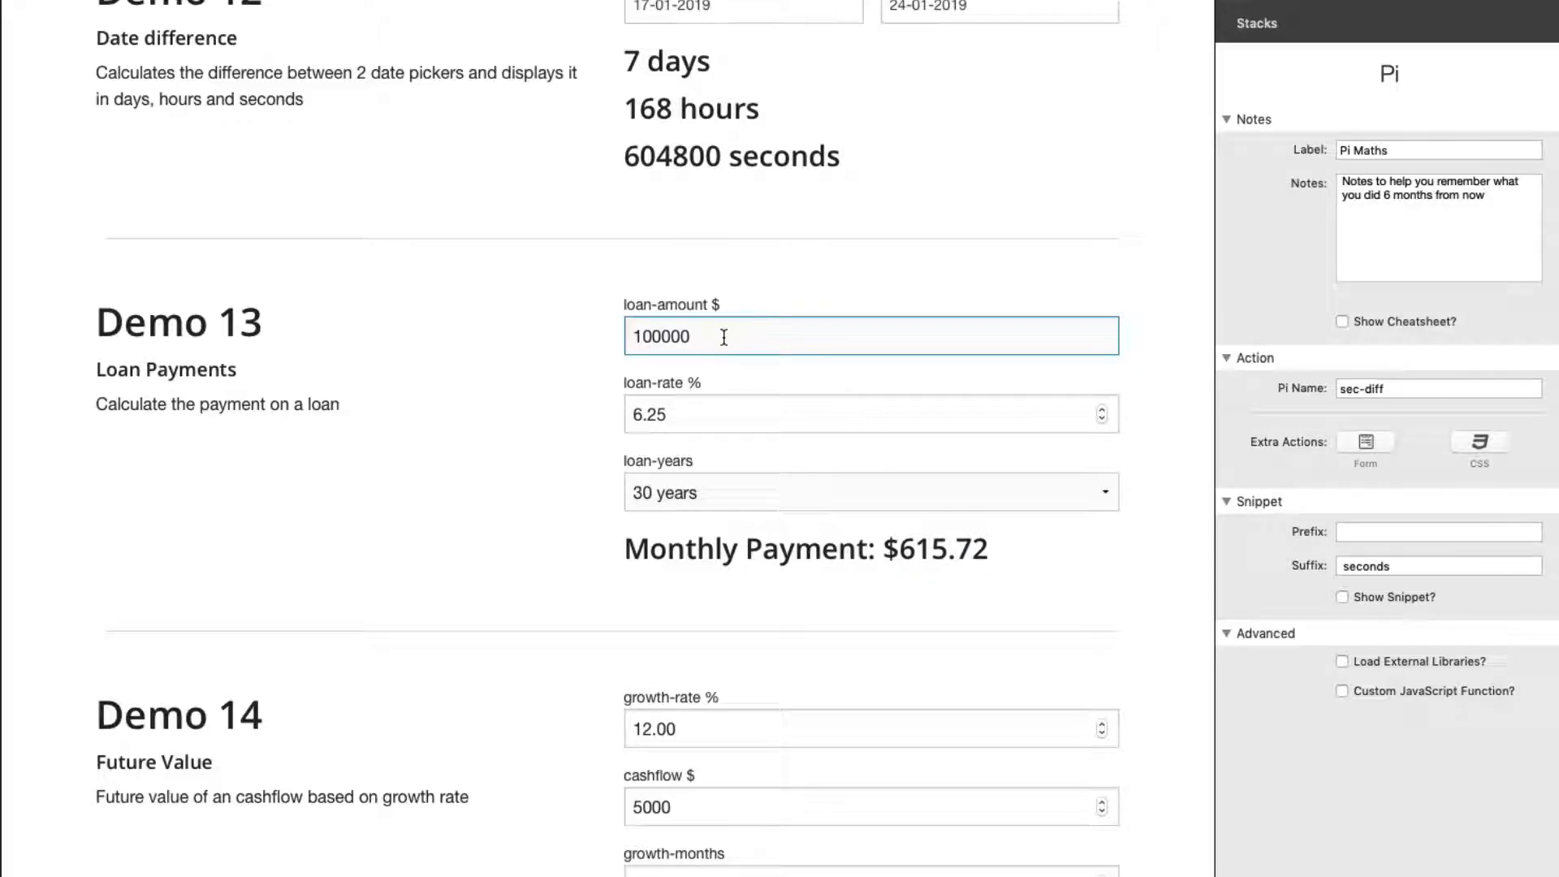
click(700, 419)
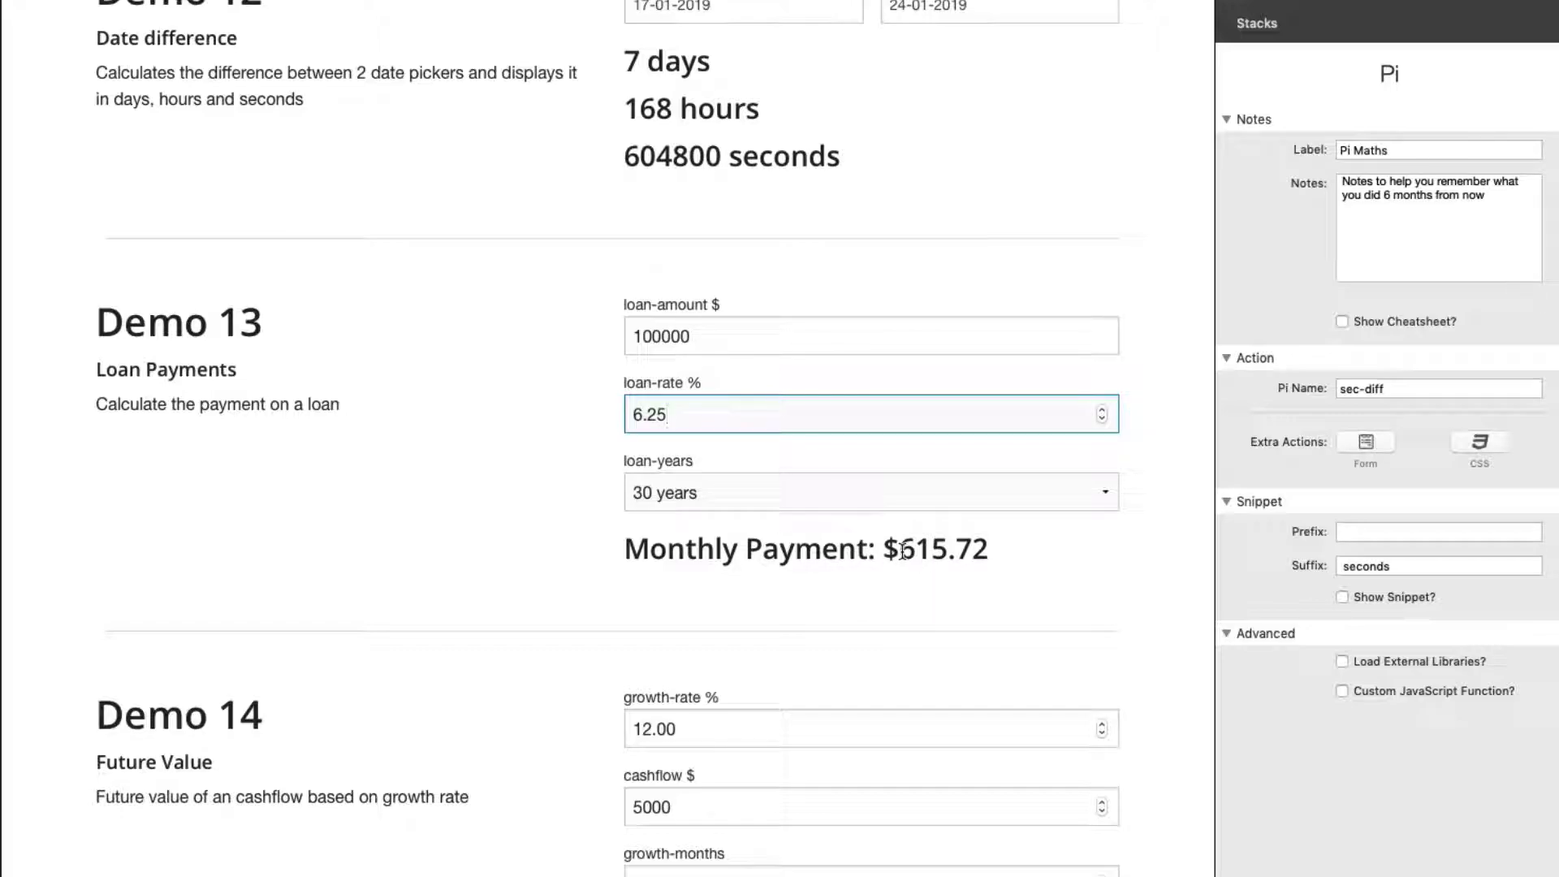
drag(902, 552, 1004, 545)
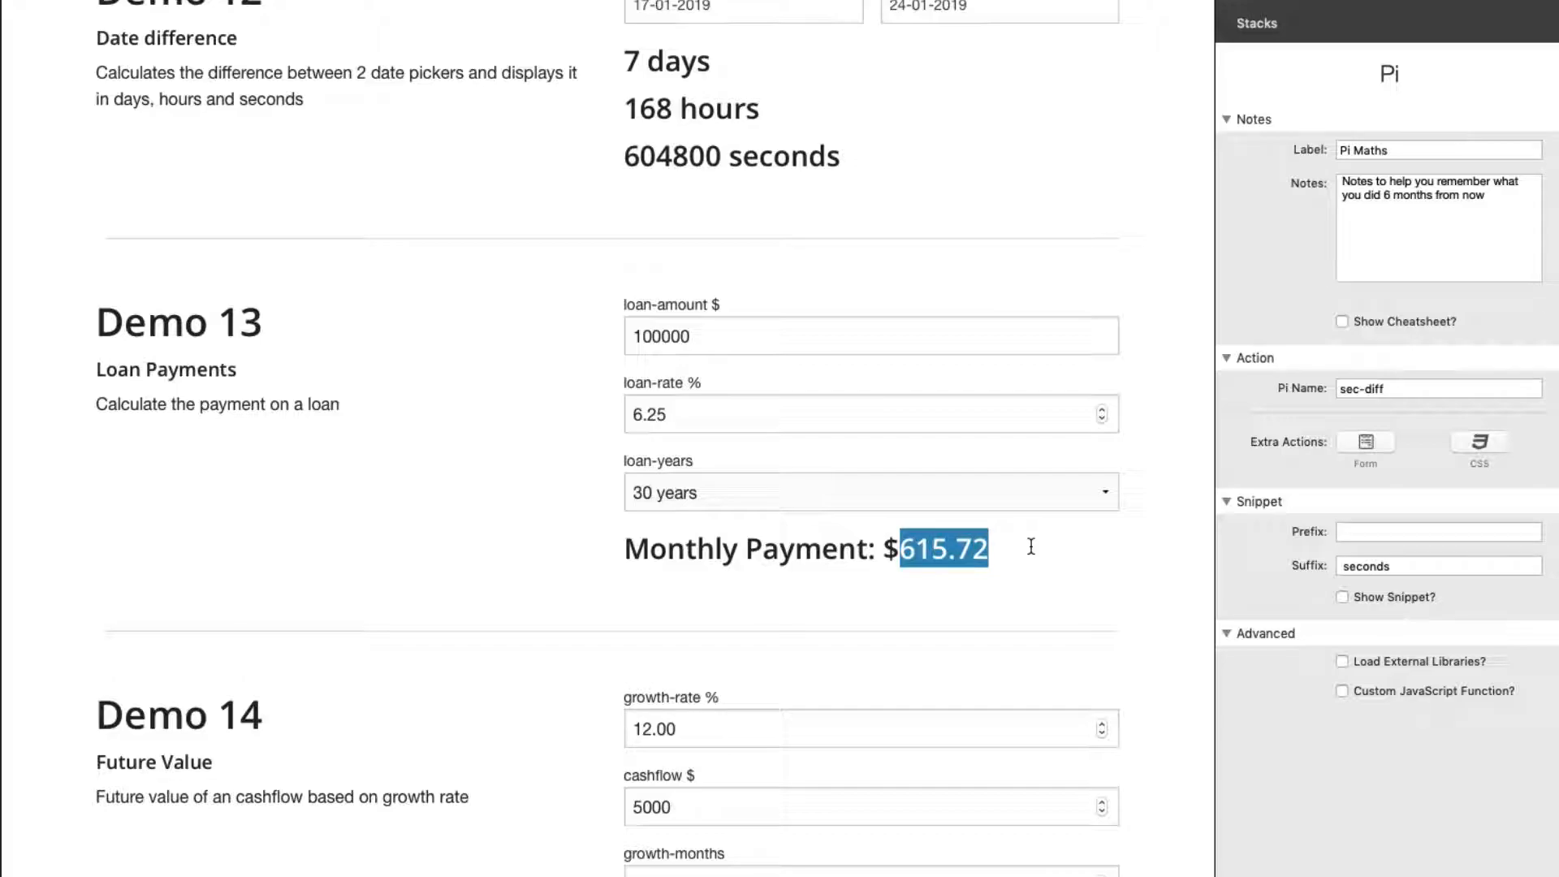
click(1031, 546)
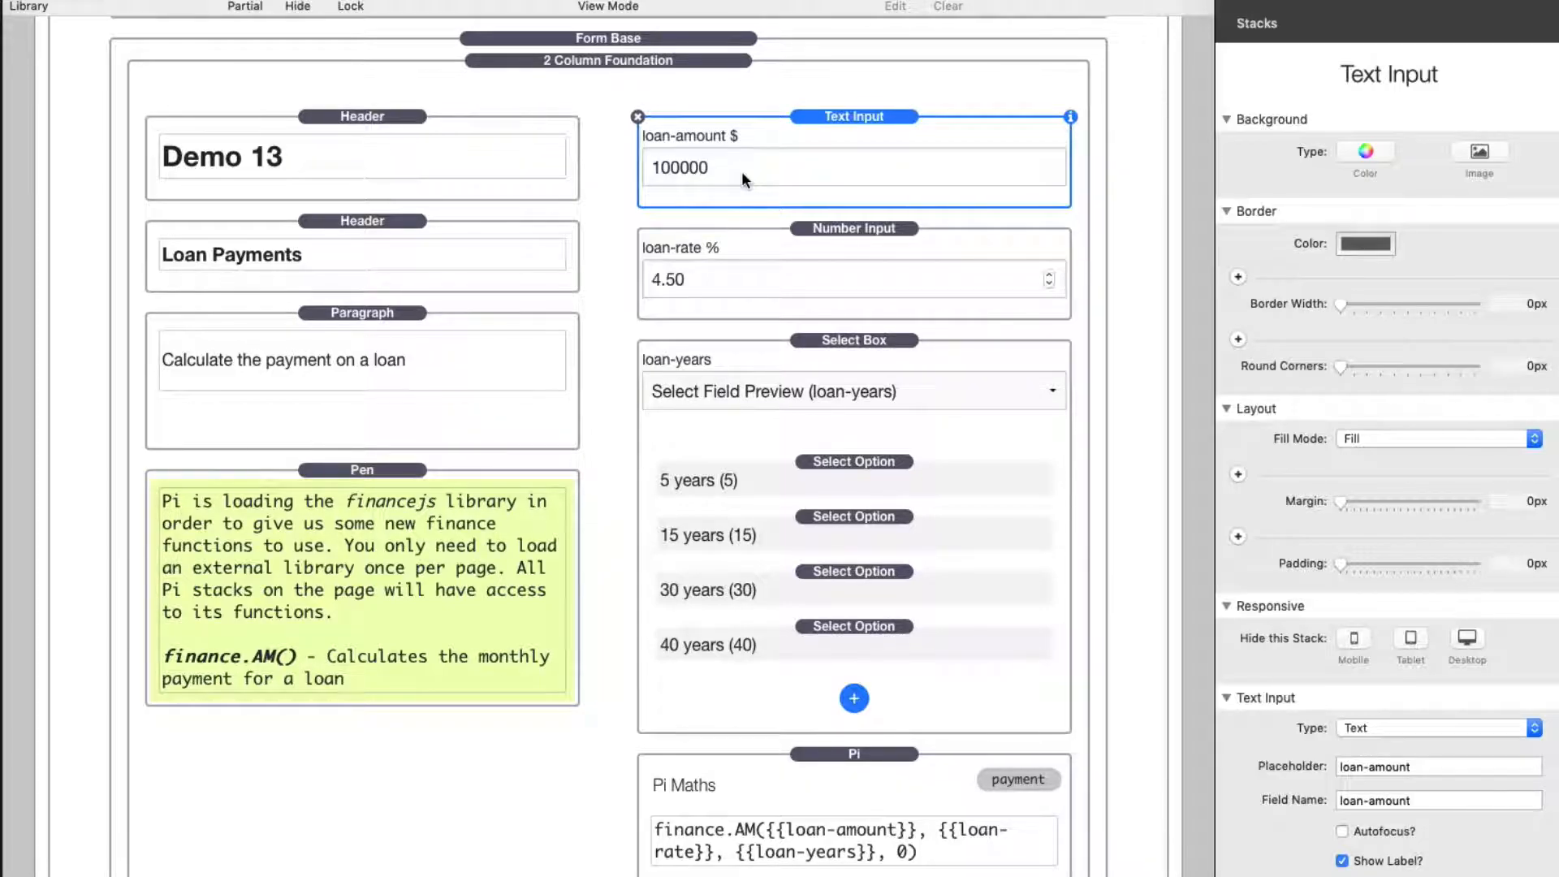
Step: Inspect the settings of the loan-rate number input, the loan-years select box and each of its year options
click(829, 231)
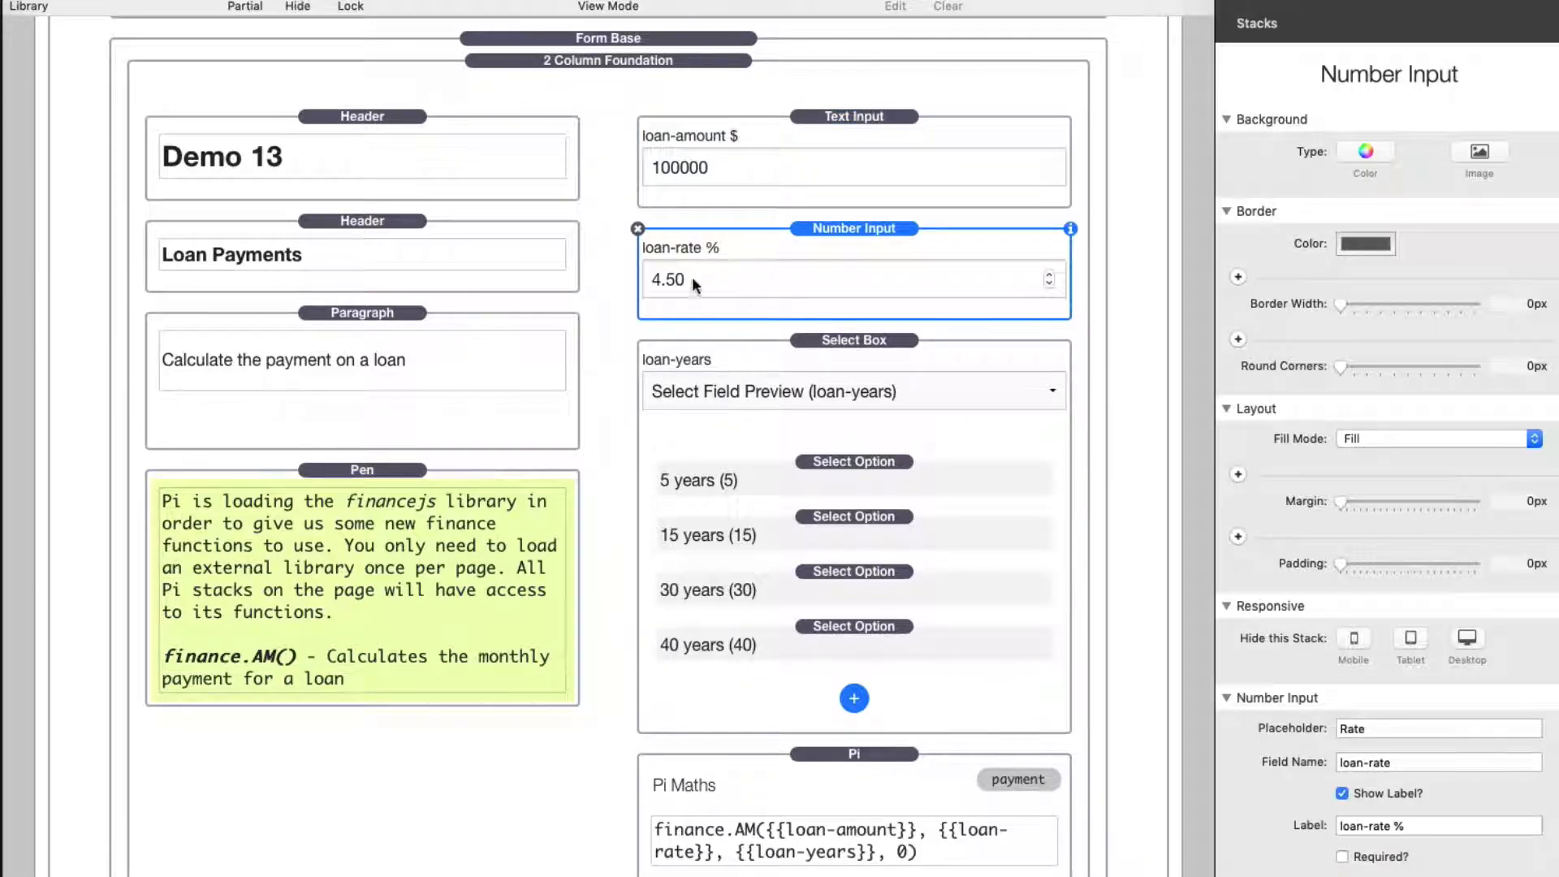
click(867, 341)
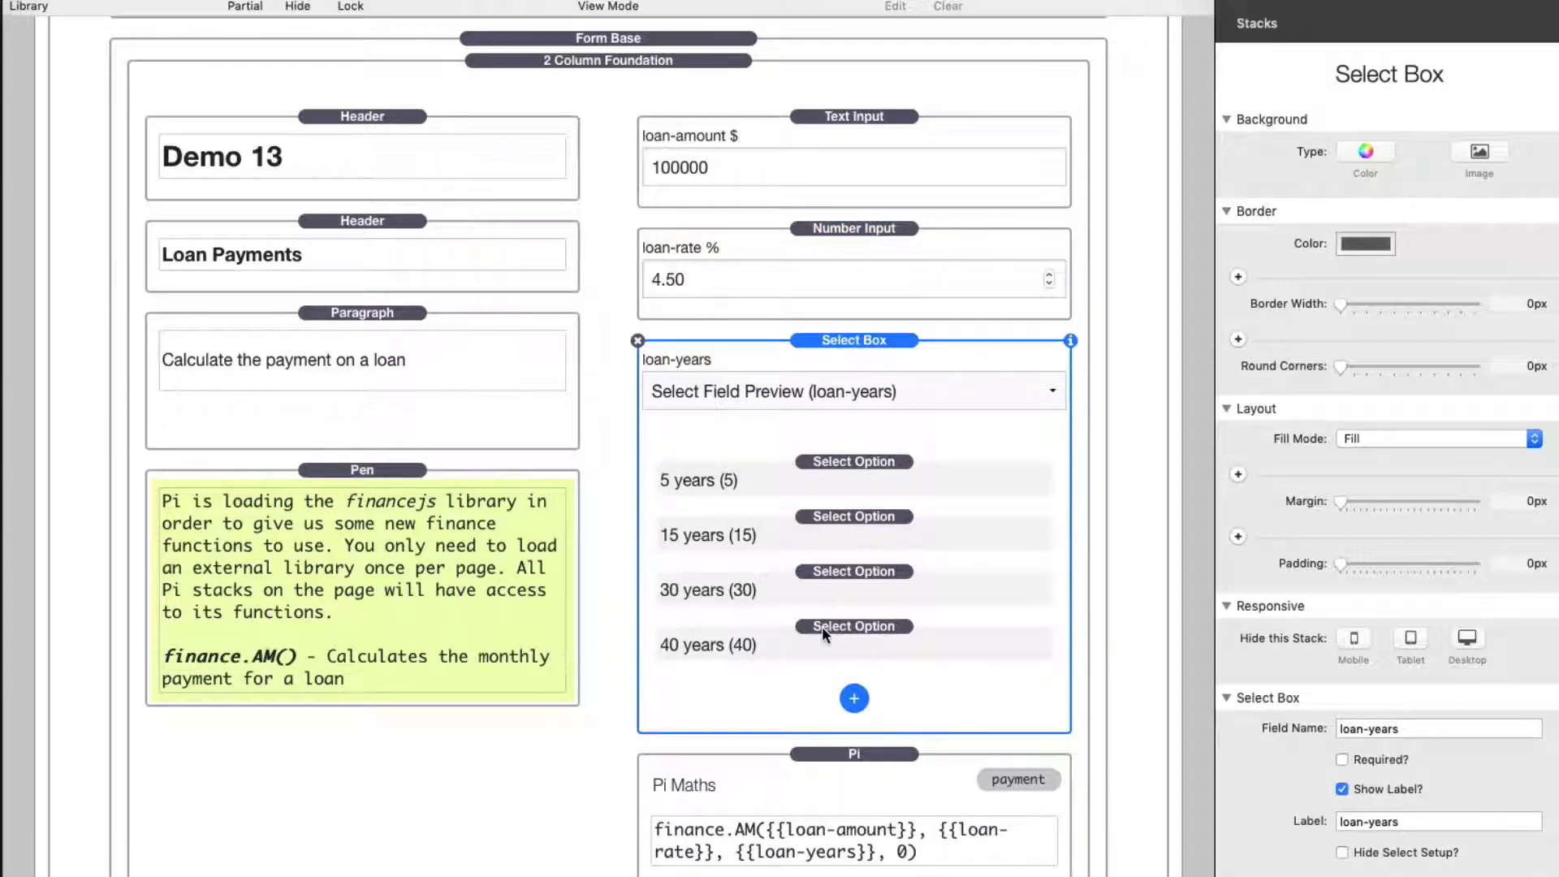
click(841, 481)
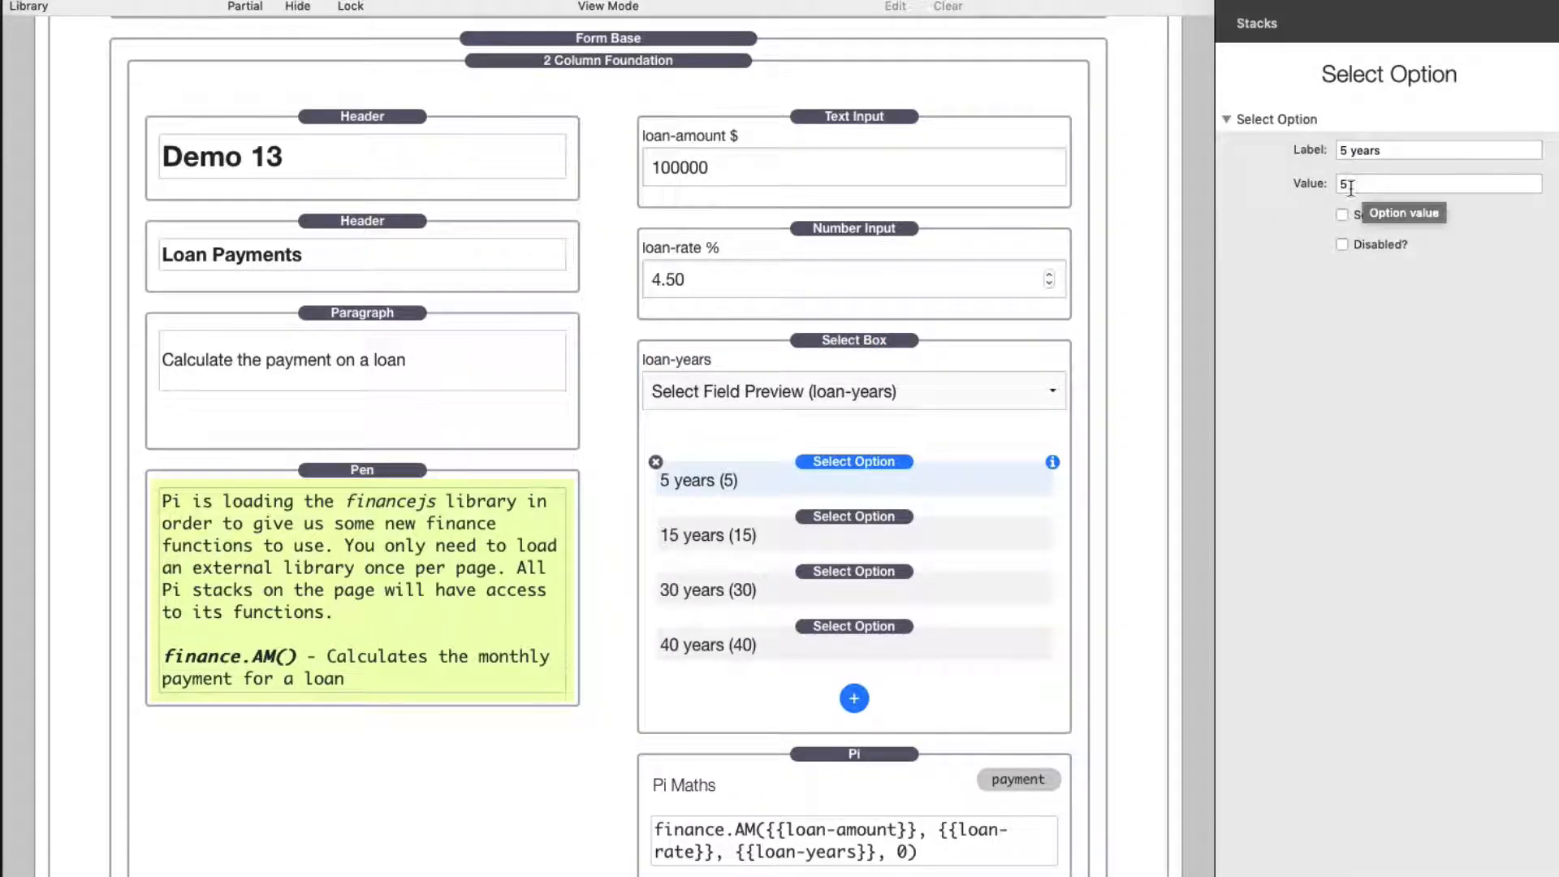
click(870, 523)
click(869, 573)
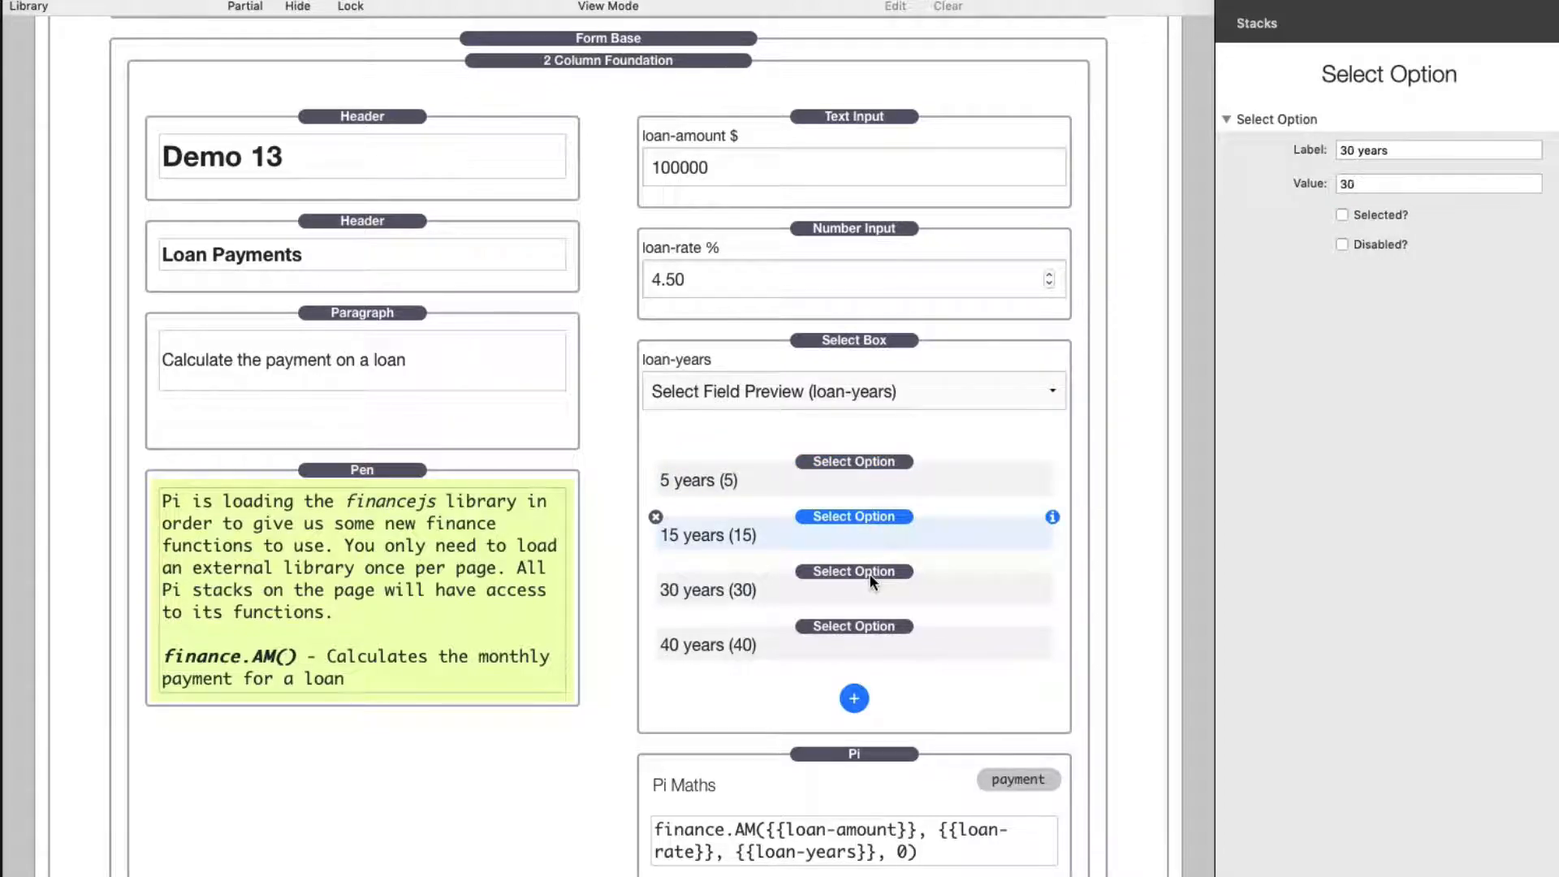
click(860, 630)
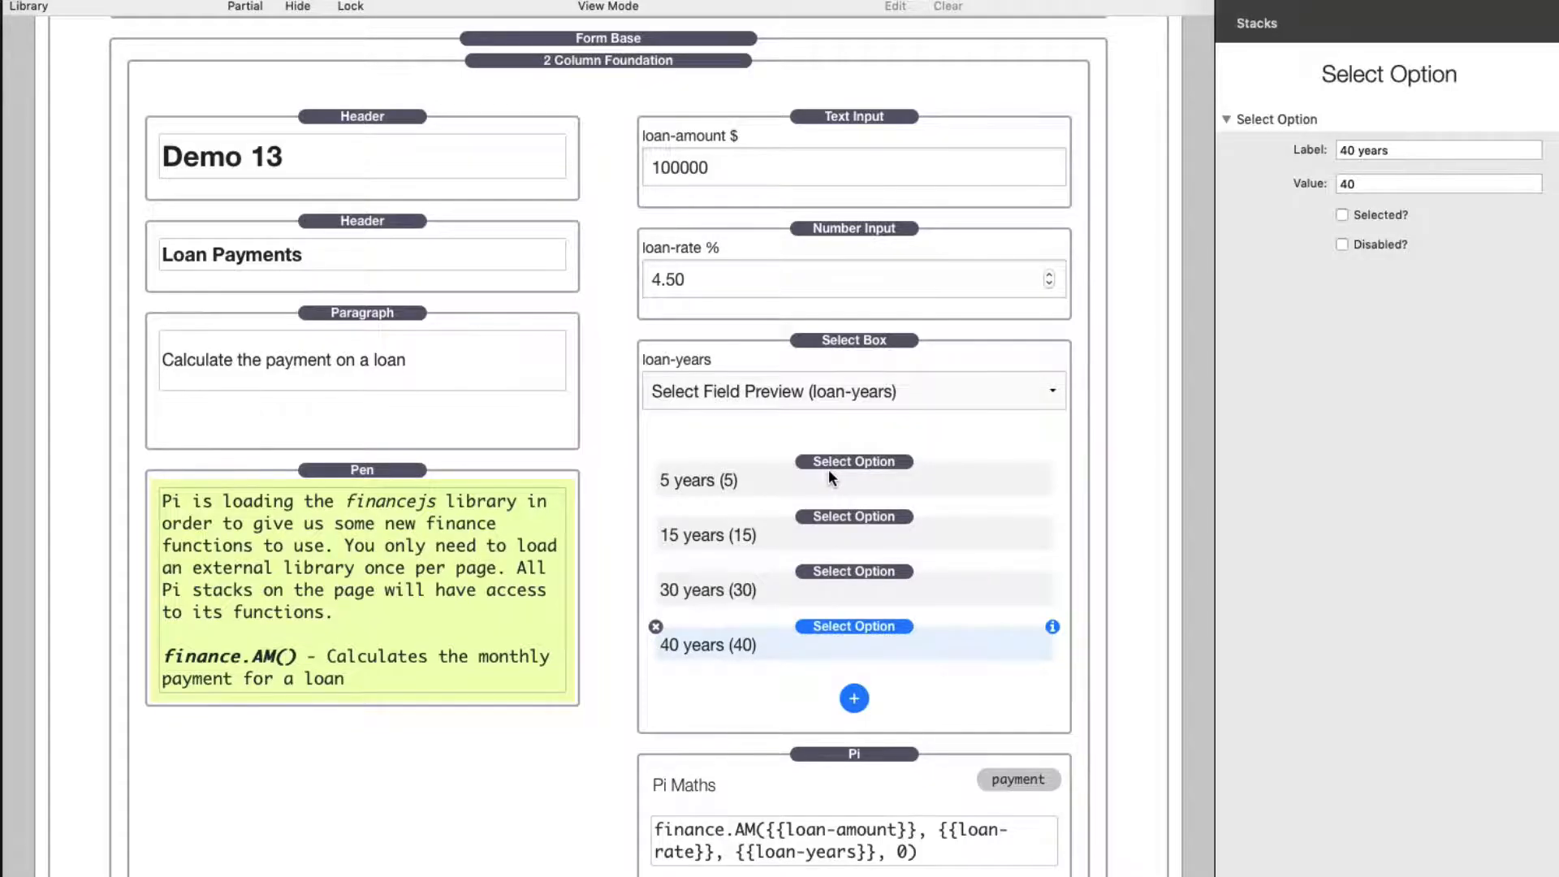
Step: Inspect the payment Pi stack's settings and the external function libraries available to add to it
scroll(828, 469, down, 3)
click(827, 529)
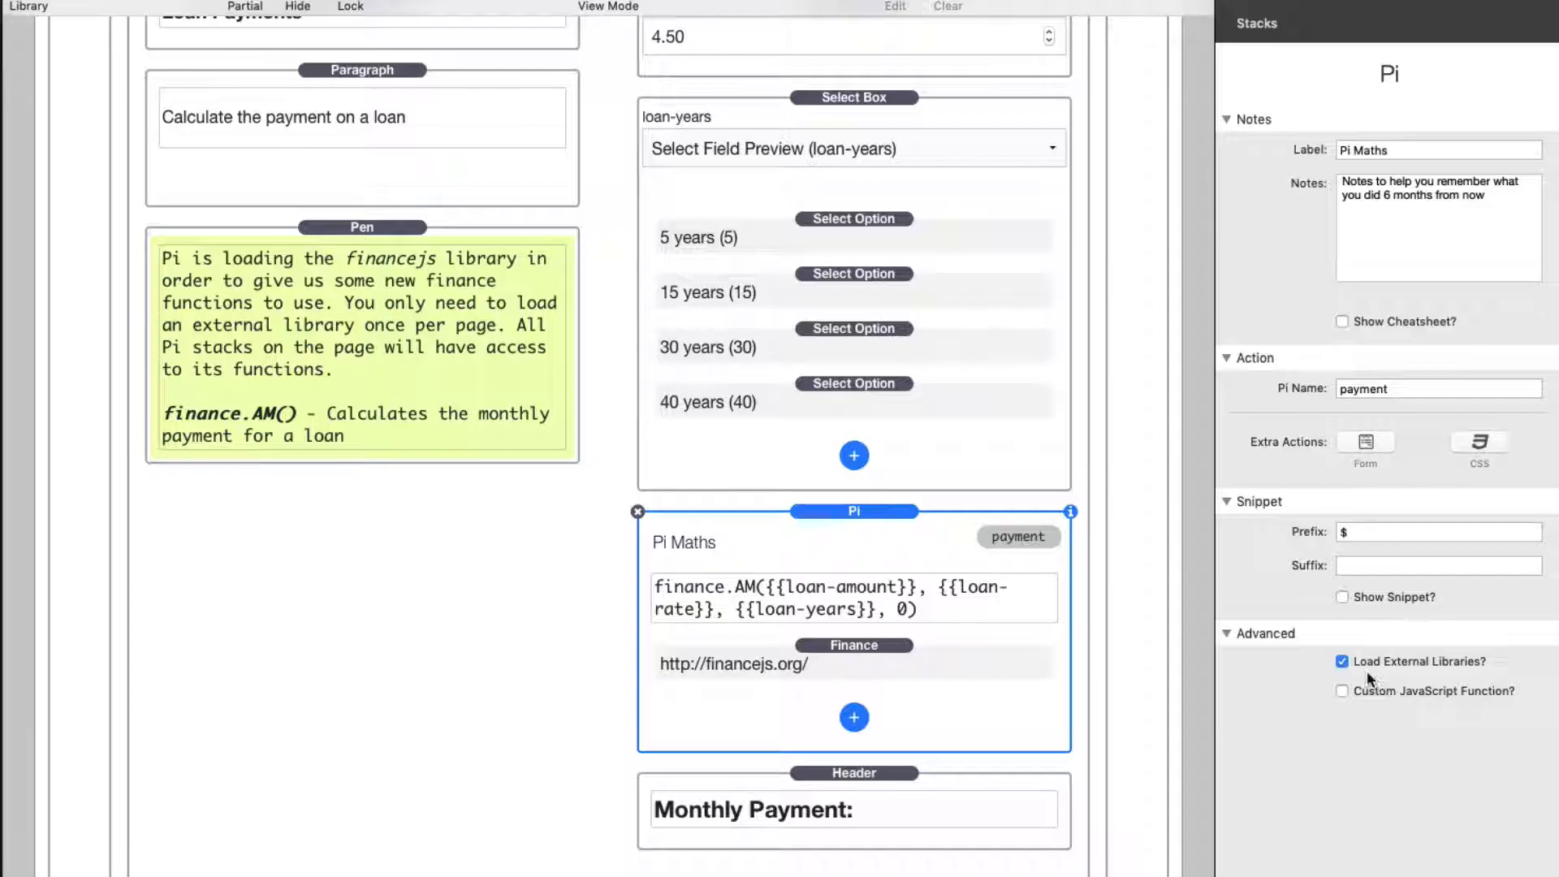
click(853, 716)
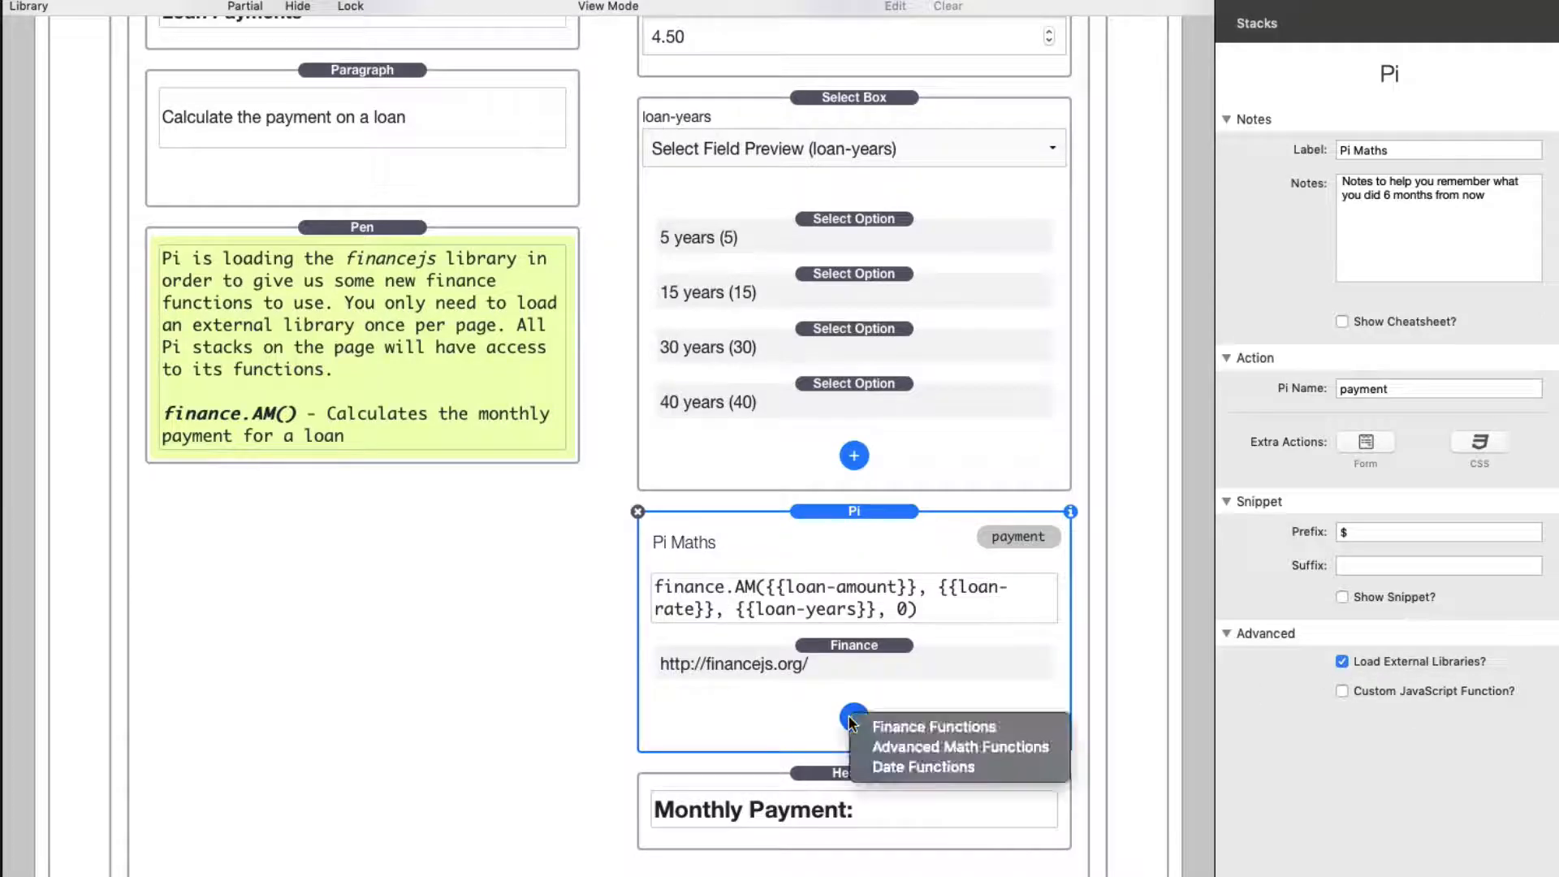
click(909, 727)
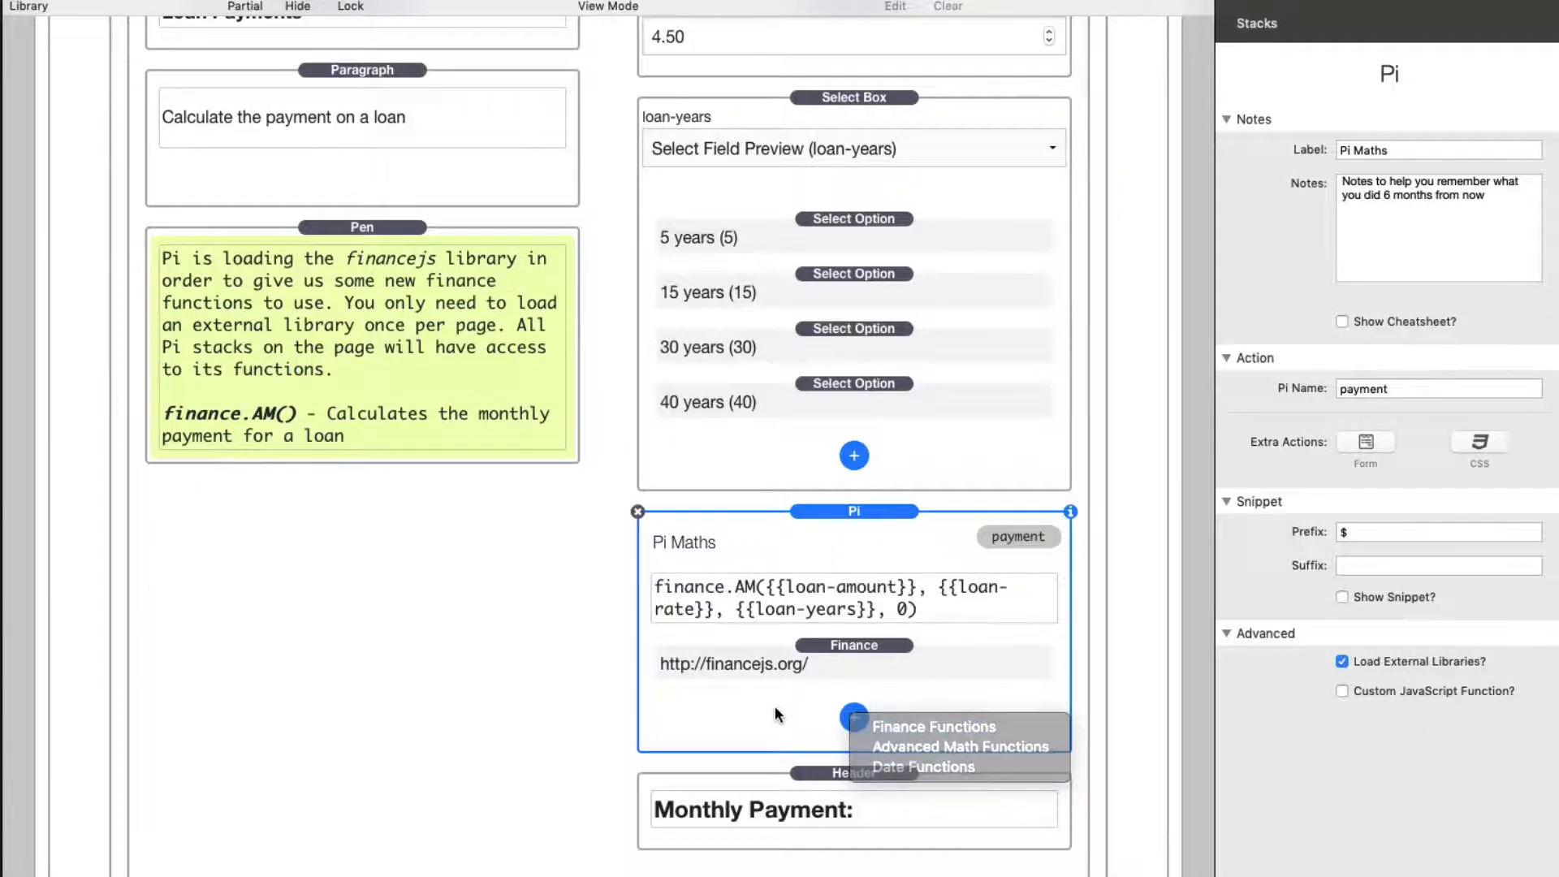
Step: Show the Finance Functions cheatsheet in the payment Pi stack, read its formulas and hide it again
click(845, 659)
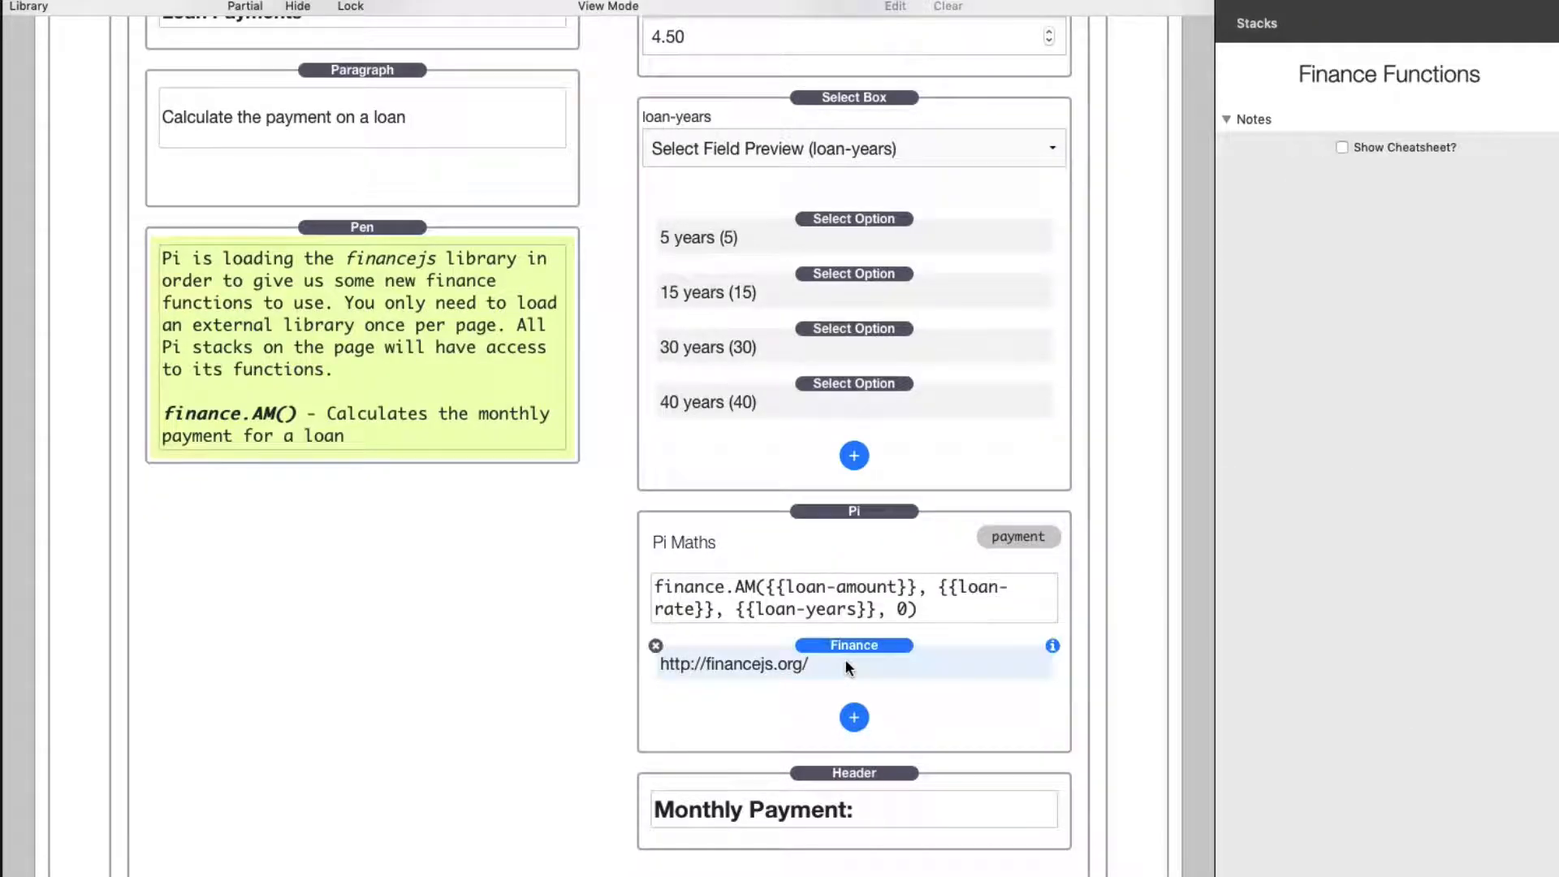
click(1342, 148)
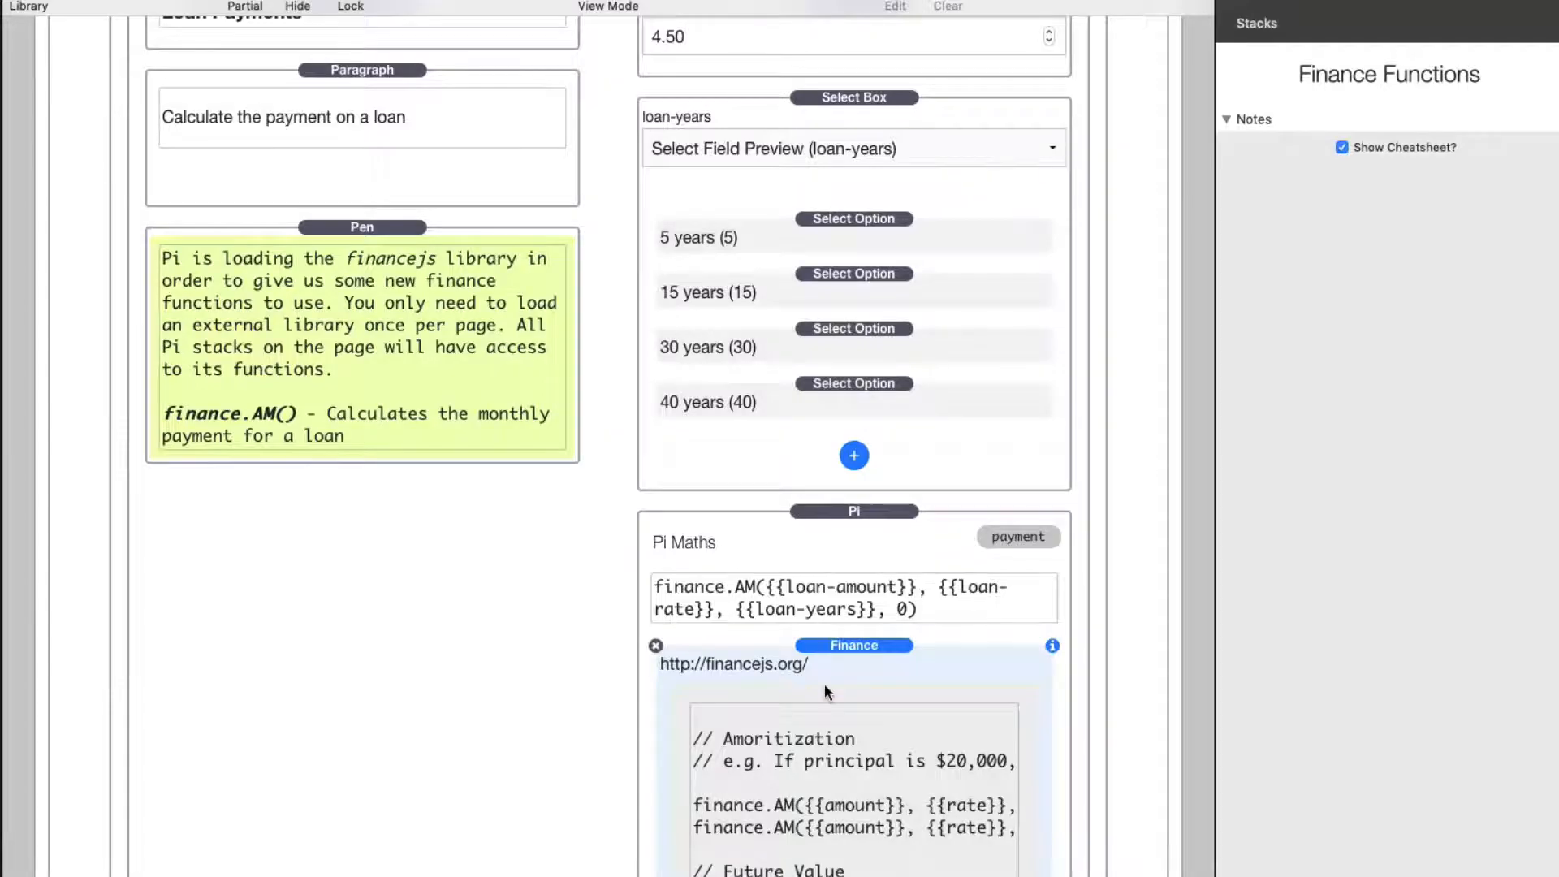
scroll(825, 683, down, 7)
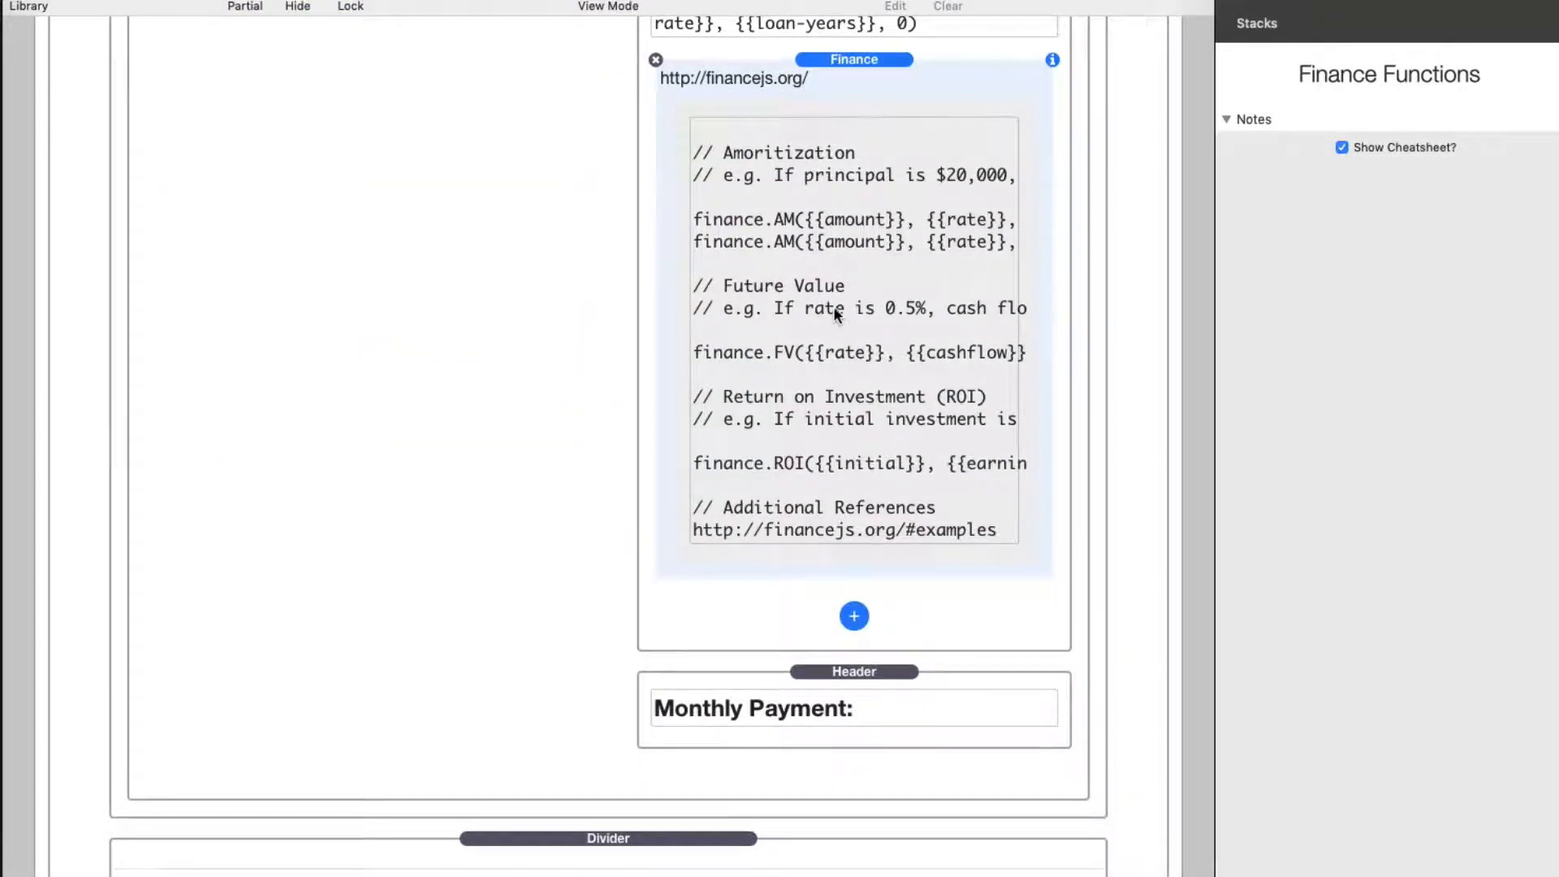
scroll(833, 306, up, 4)
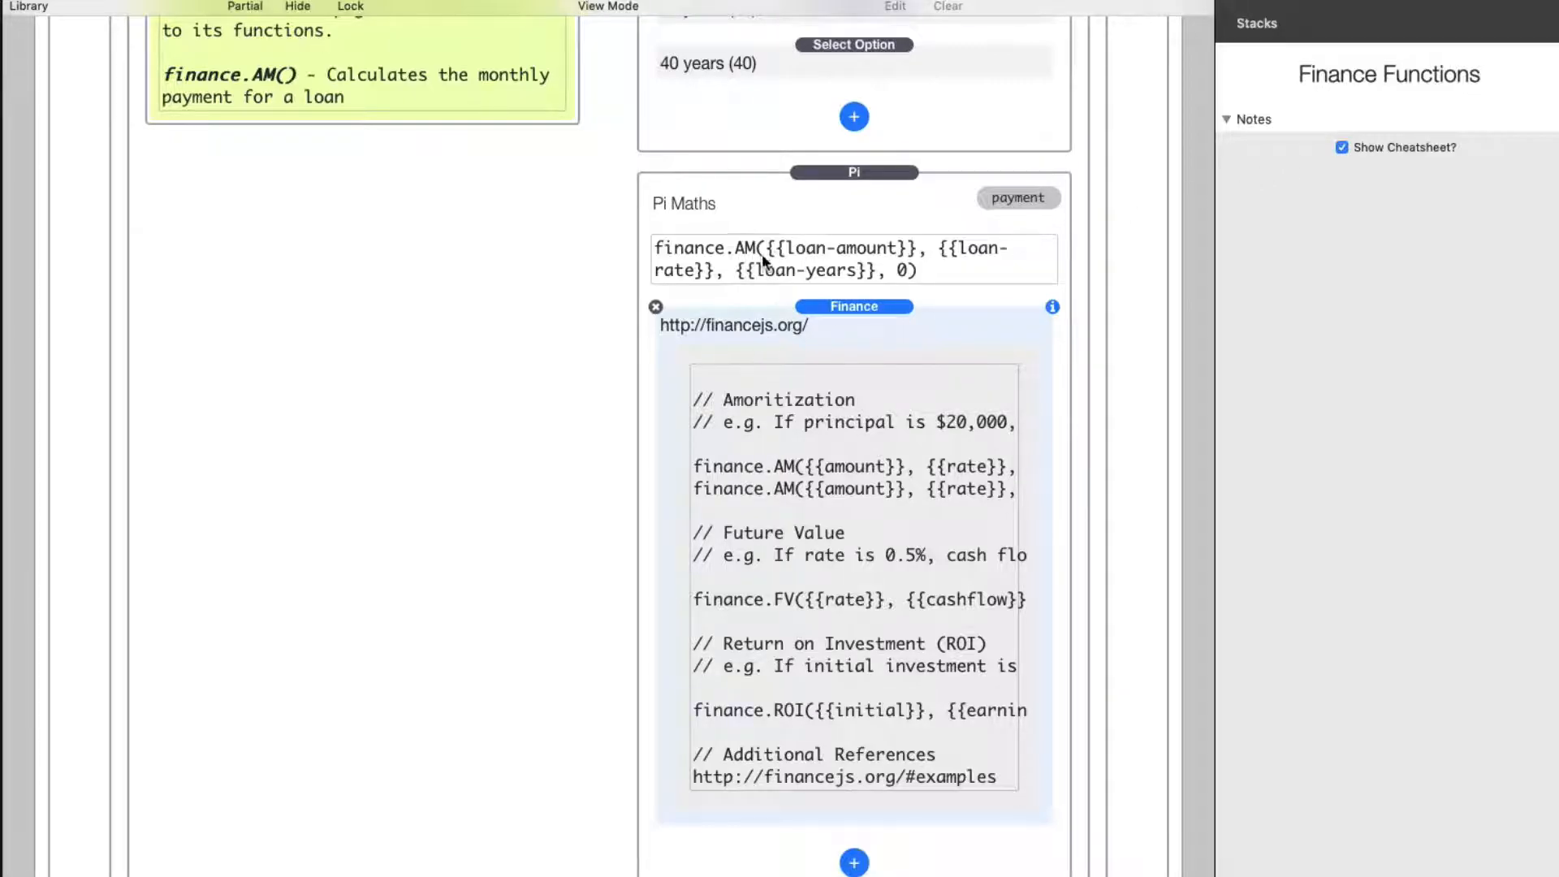
click(1342, 147)
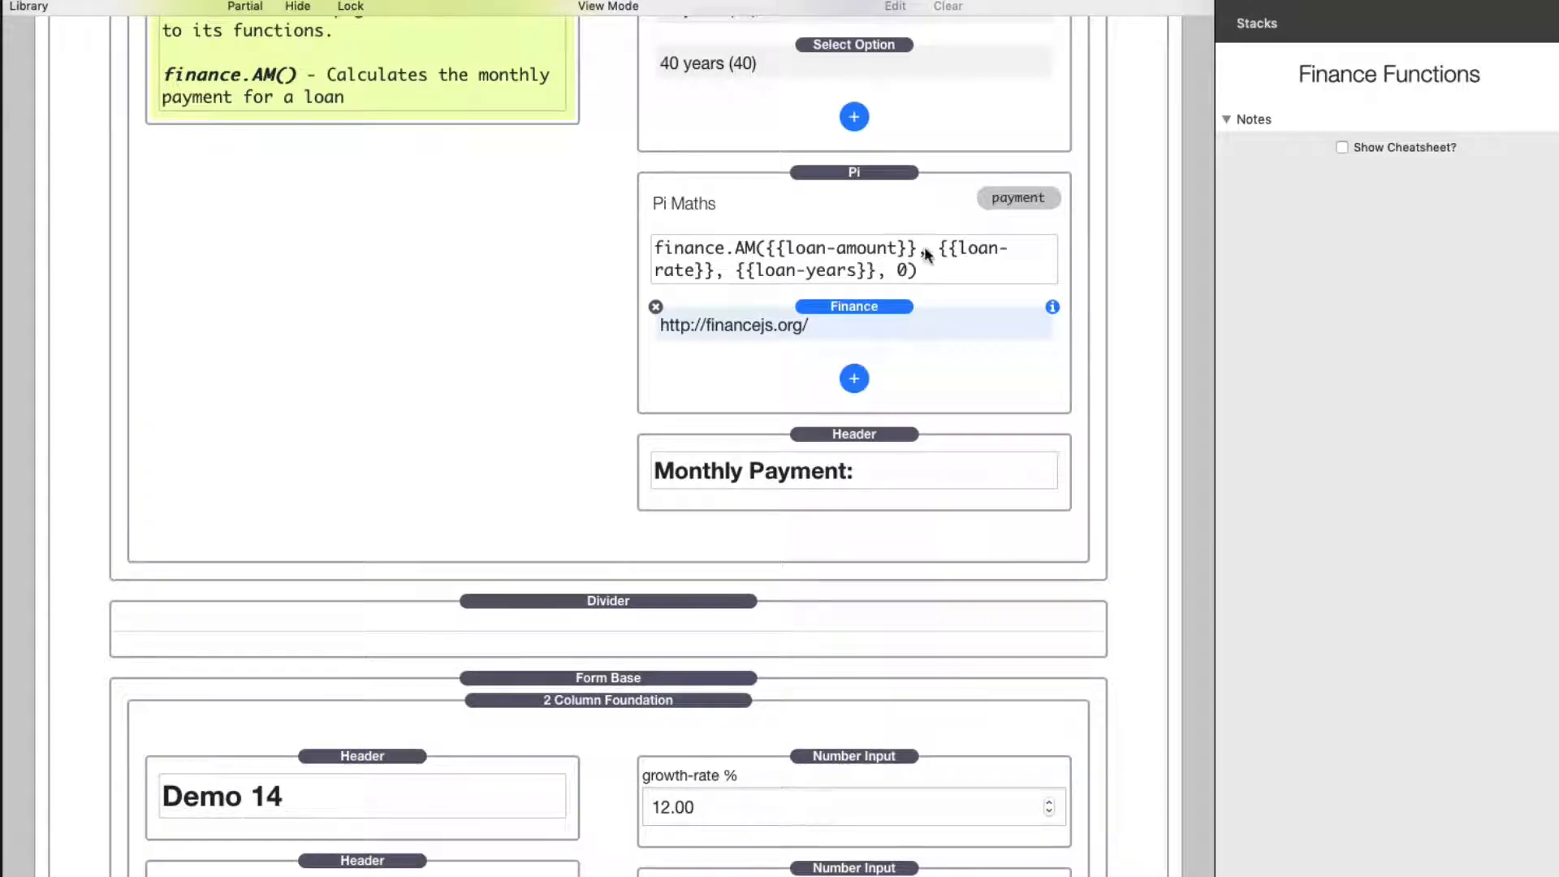
Step: Change the last argument of the payment stack's finance.AM formula to 1, restore it to 0 and close the text editing
click(834, 262)
scroll(744, 270, up, 2)
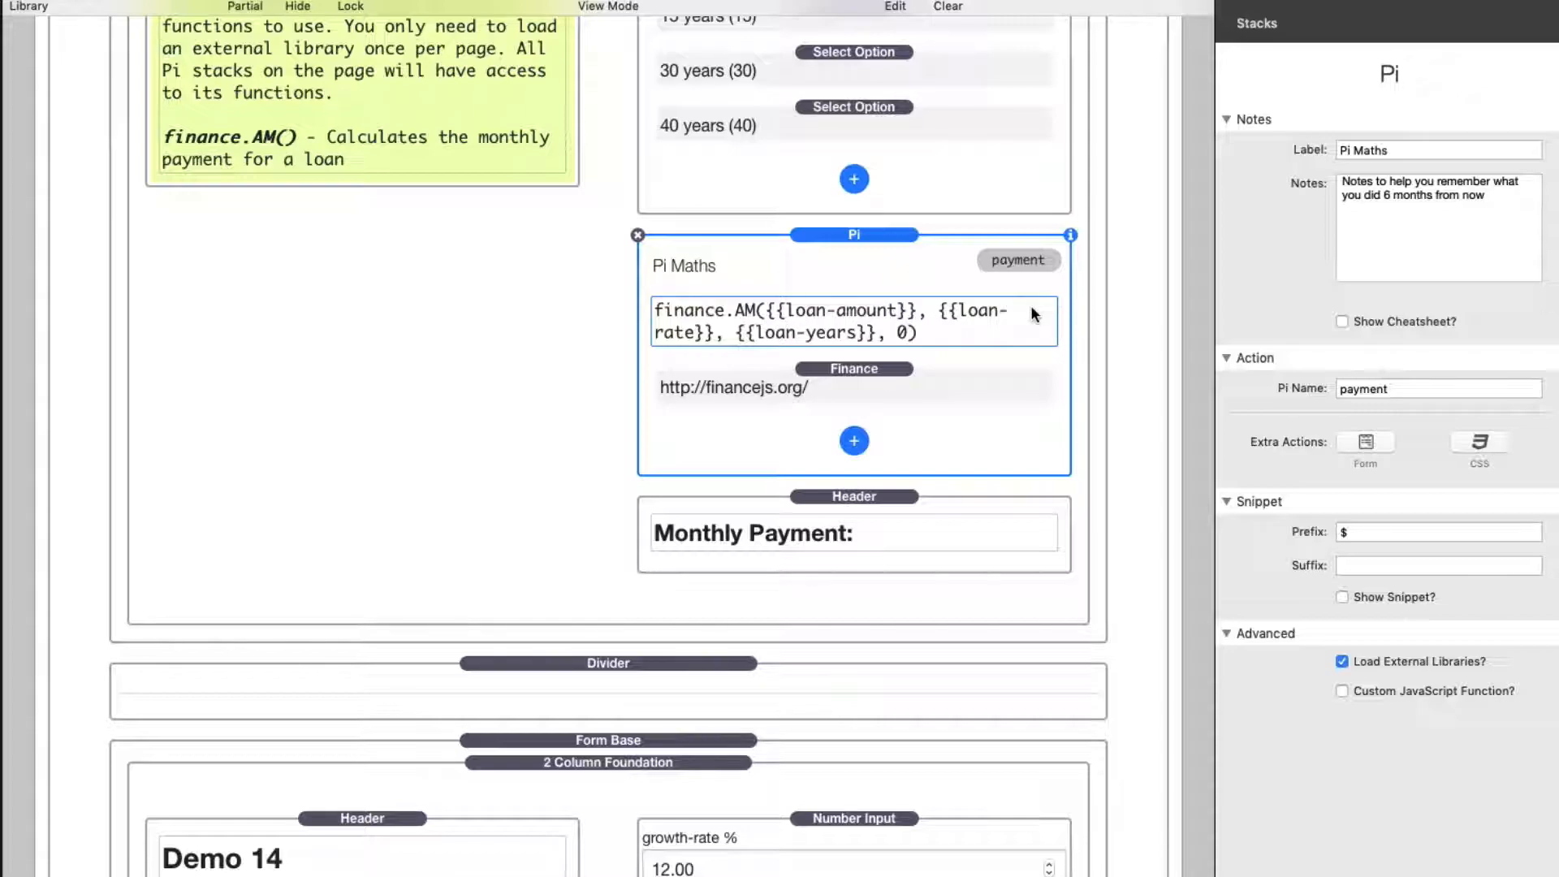
scroll(834, 313, up, 2)
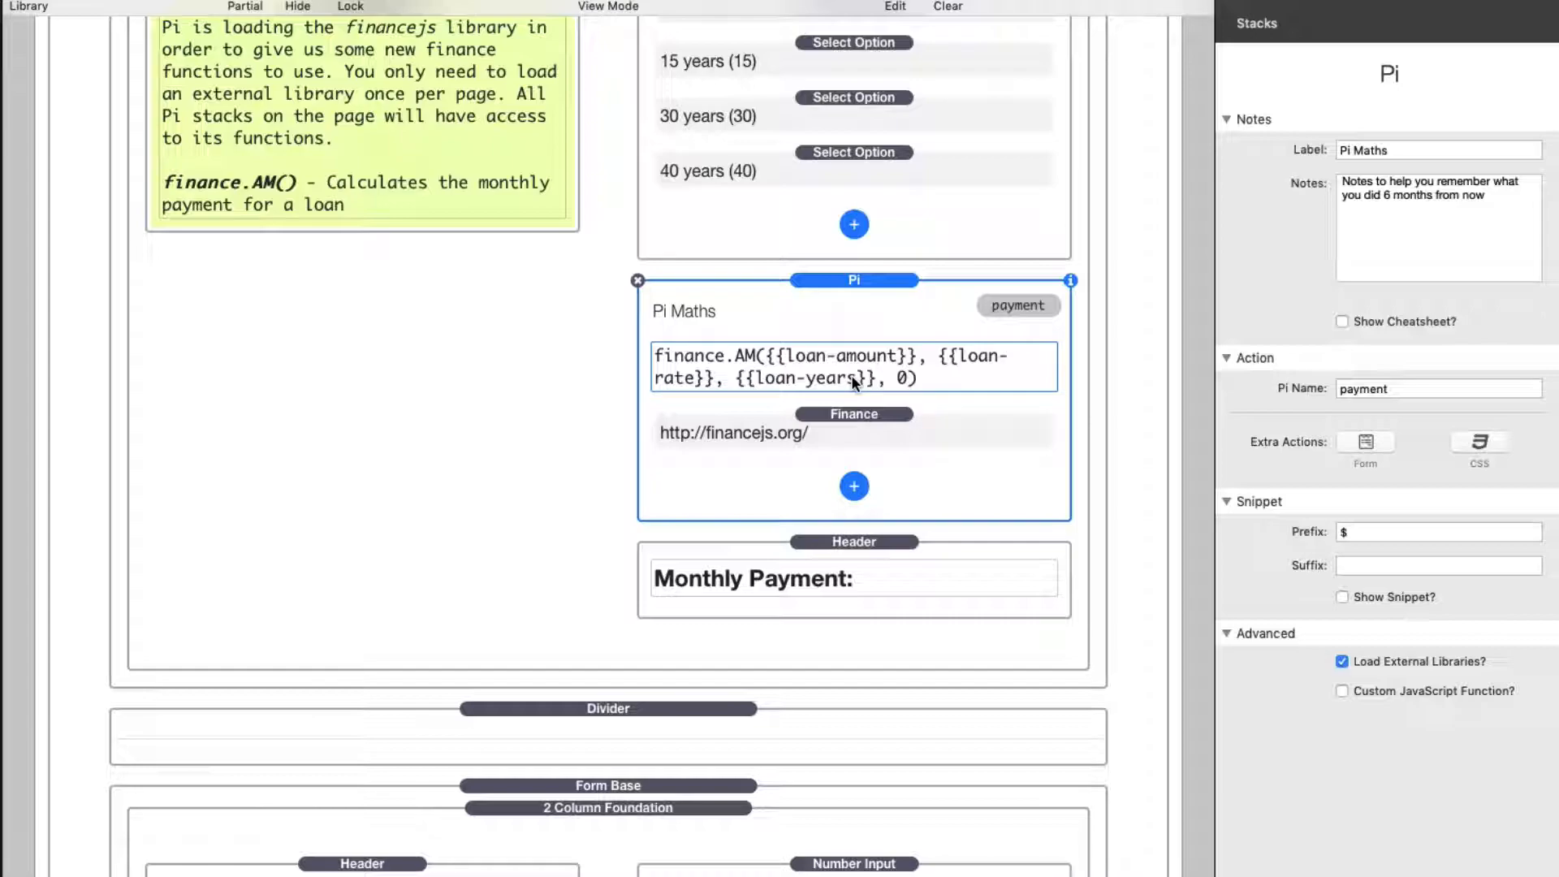
double_click(904, 373)
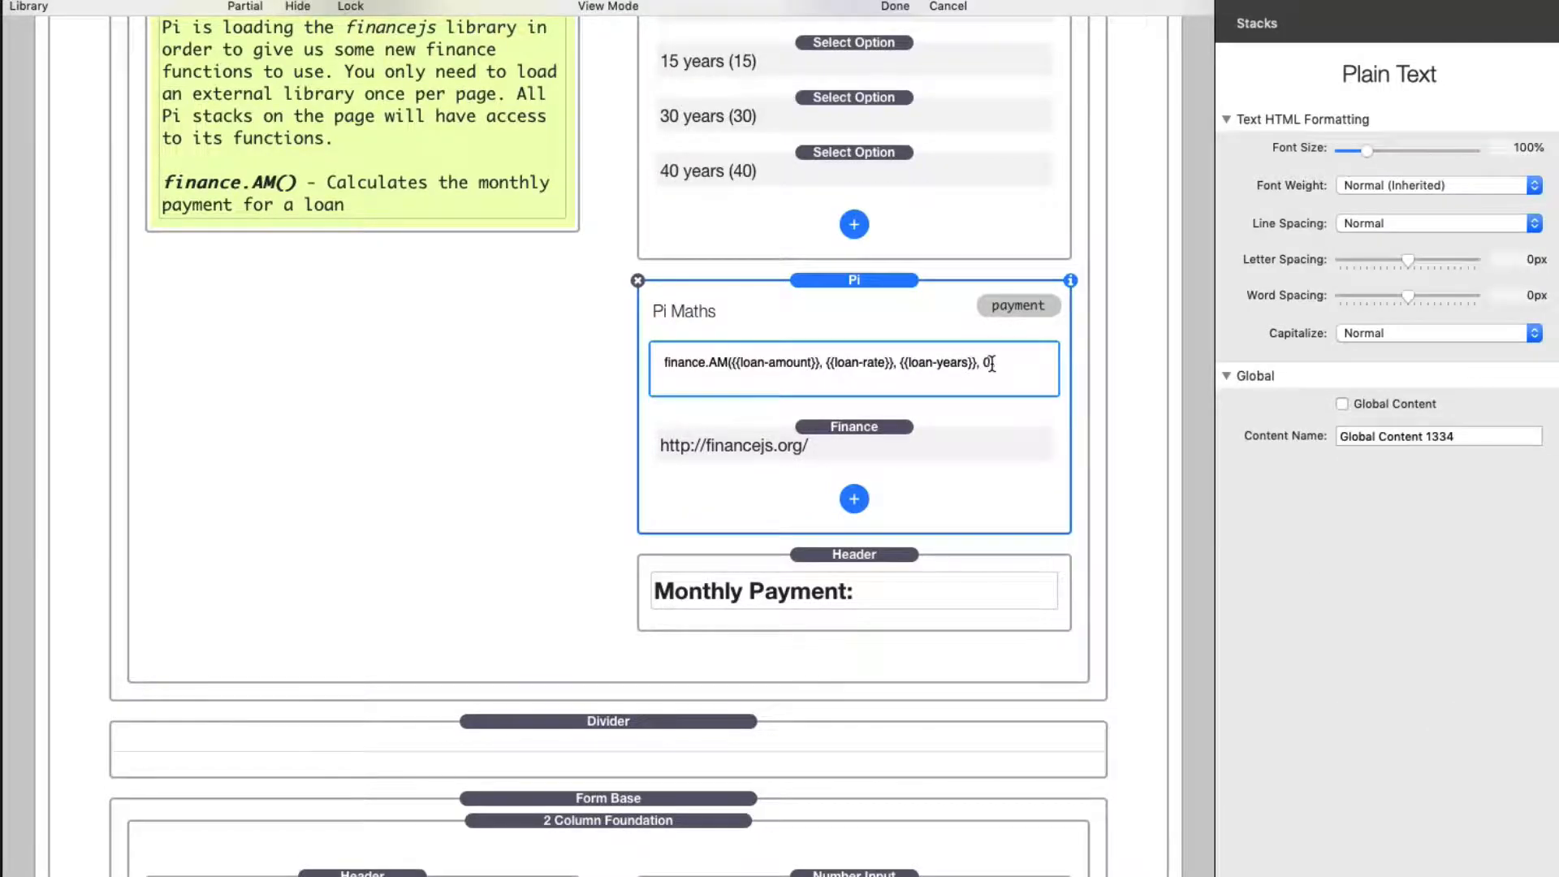
key(BackSpace)
text(1)
key(BackSpace)
text(0)
click(889, 294)
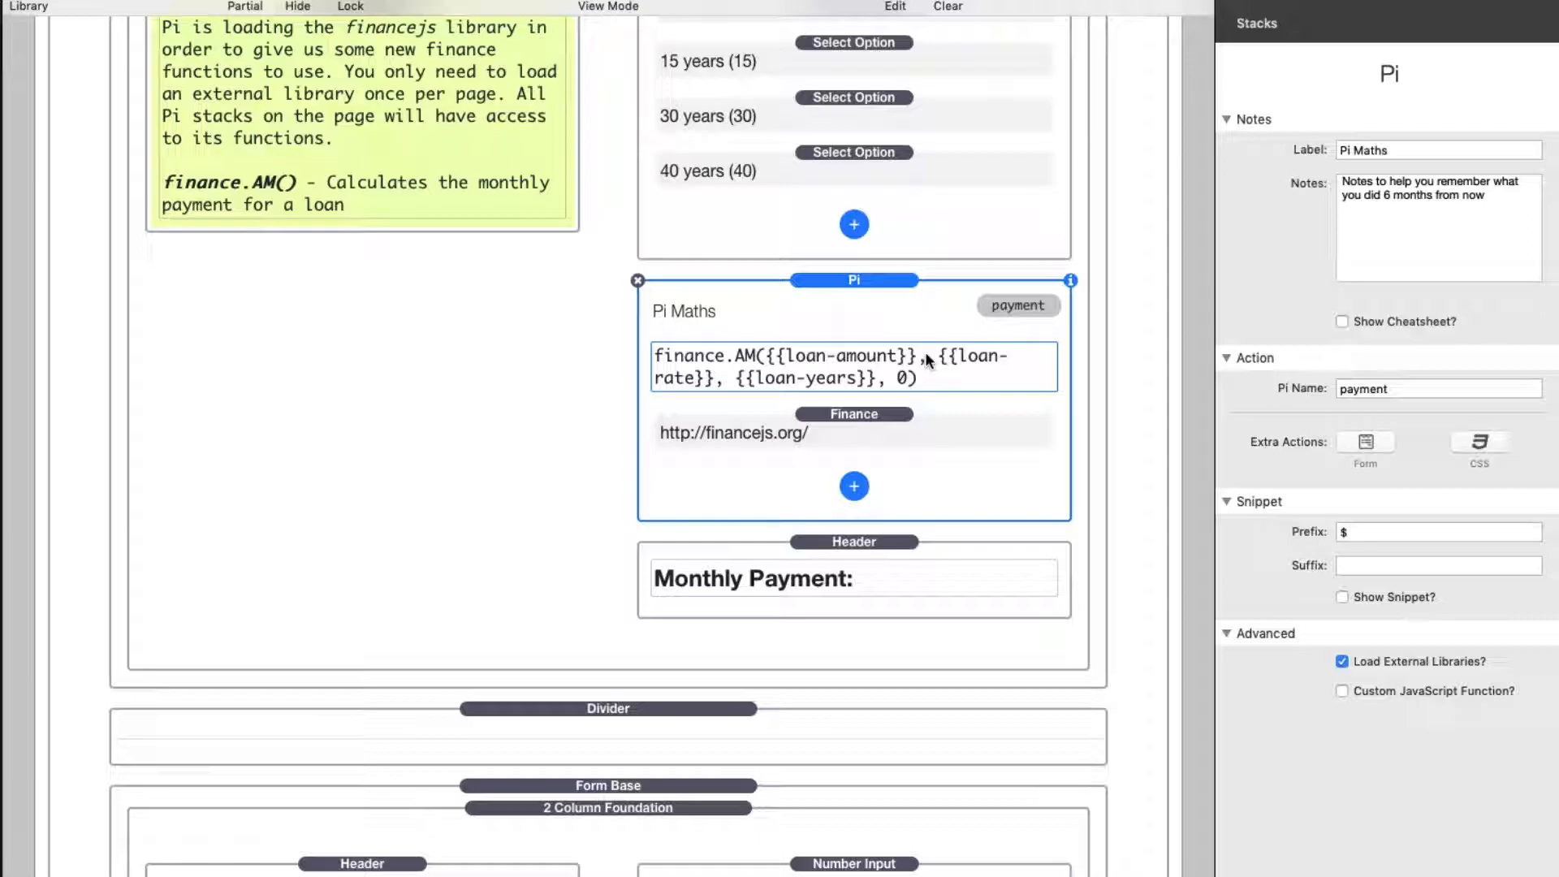
Step: Open the Monthly Payment header's text and highlight its <span class="pi-payment"></span> snippet
click(845, 539)
scroll(1297, 733, down, 5)
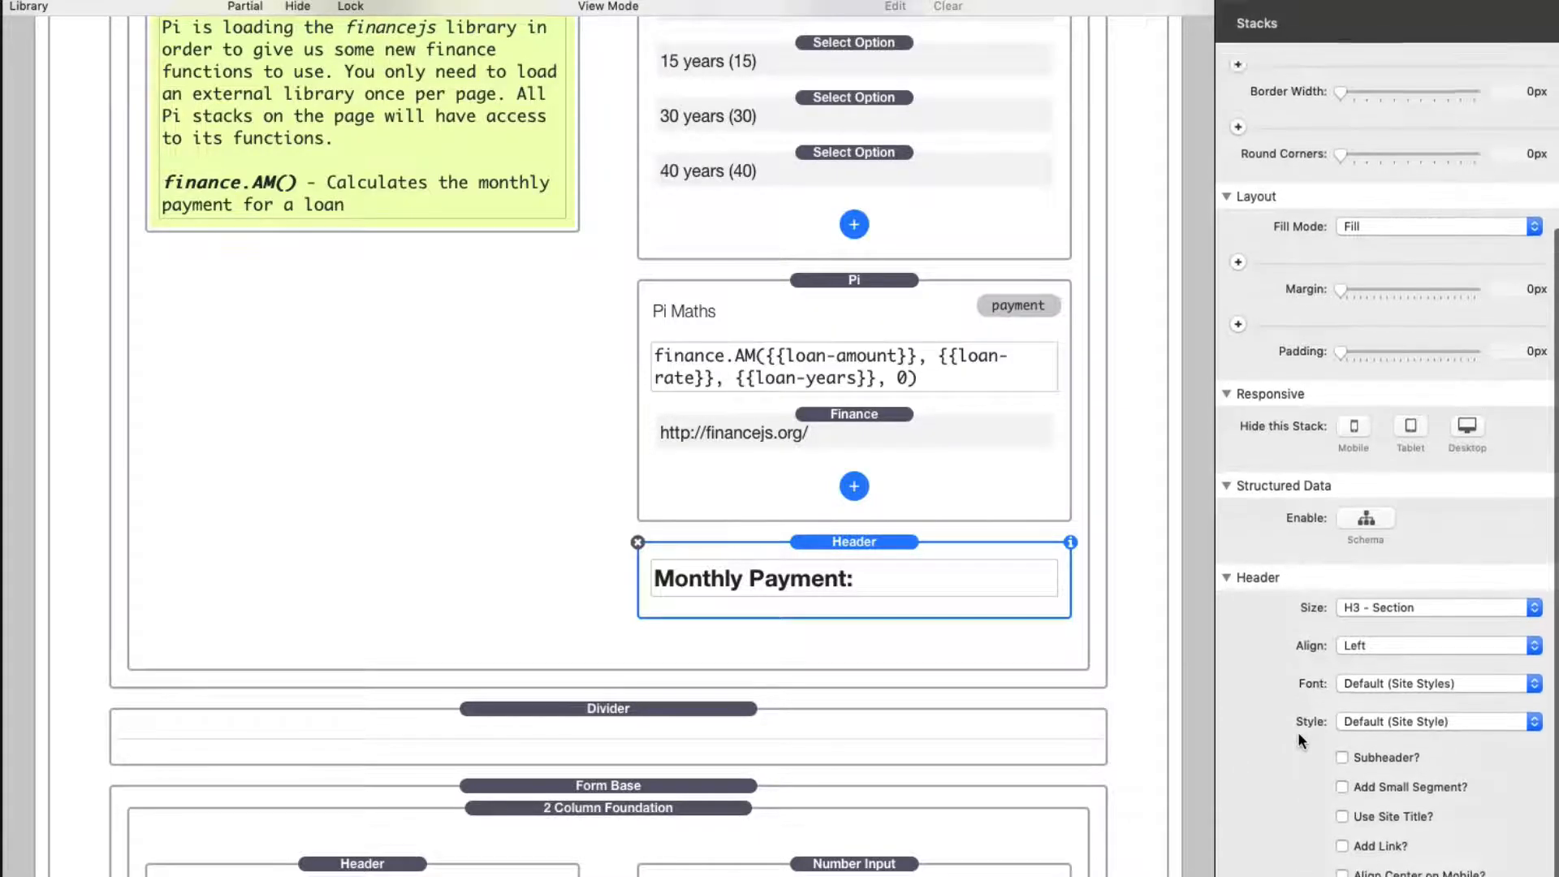
double_click(879, 563)
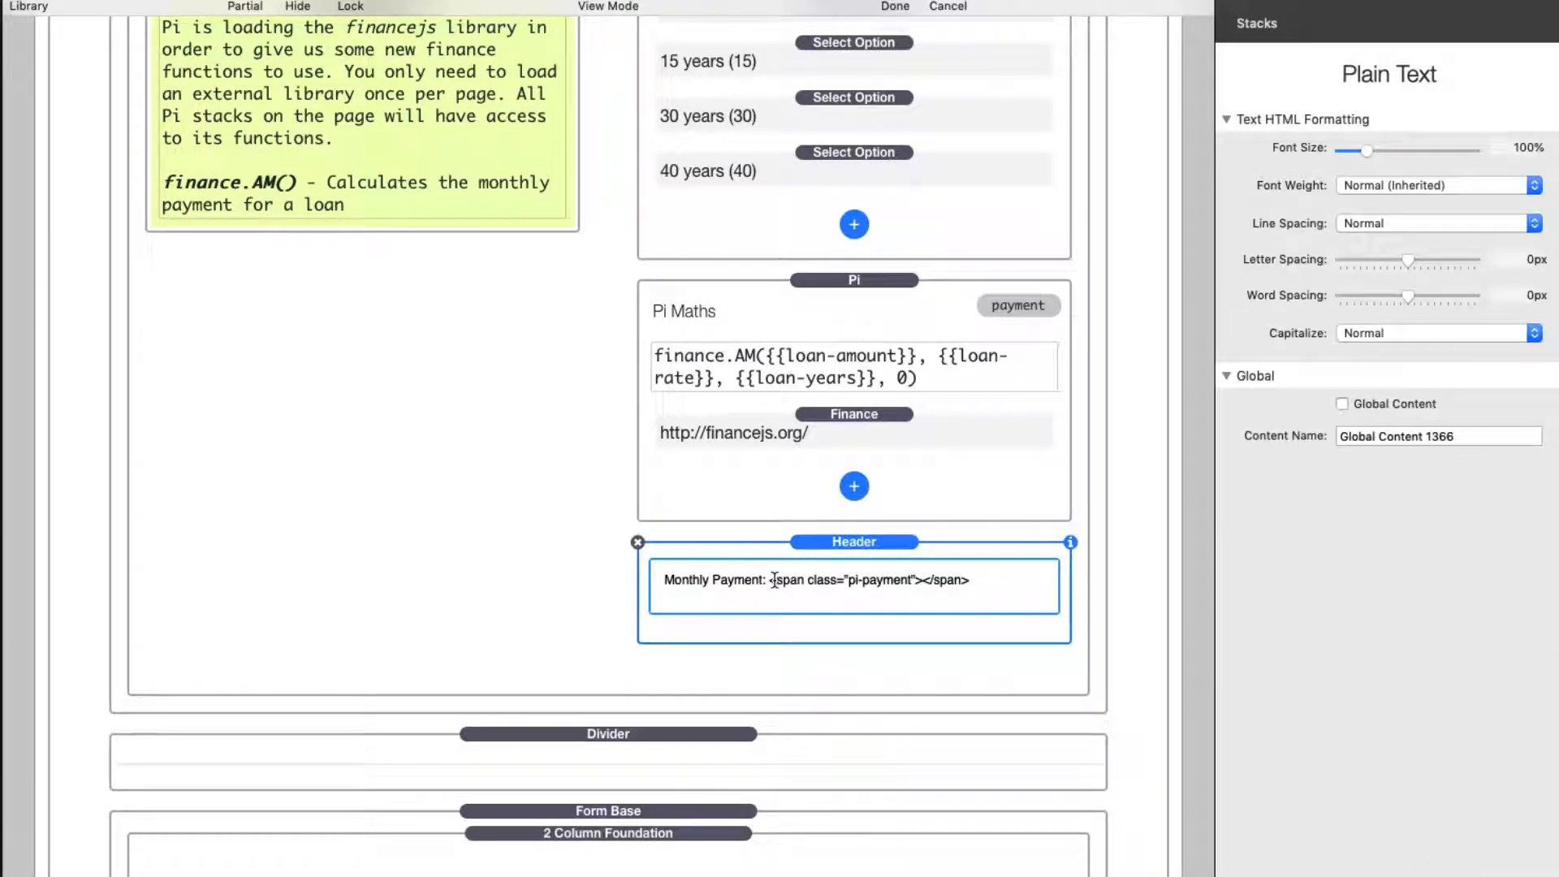
drag(770, 580, 995, 573)
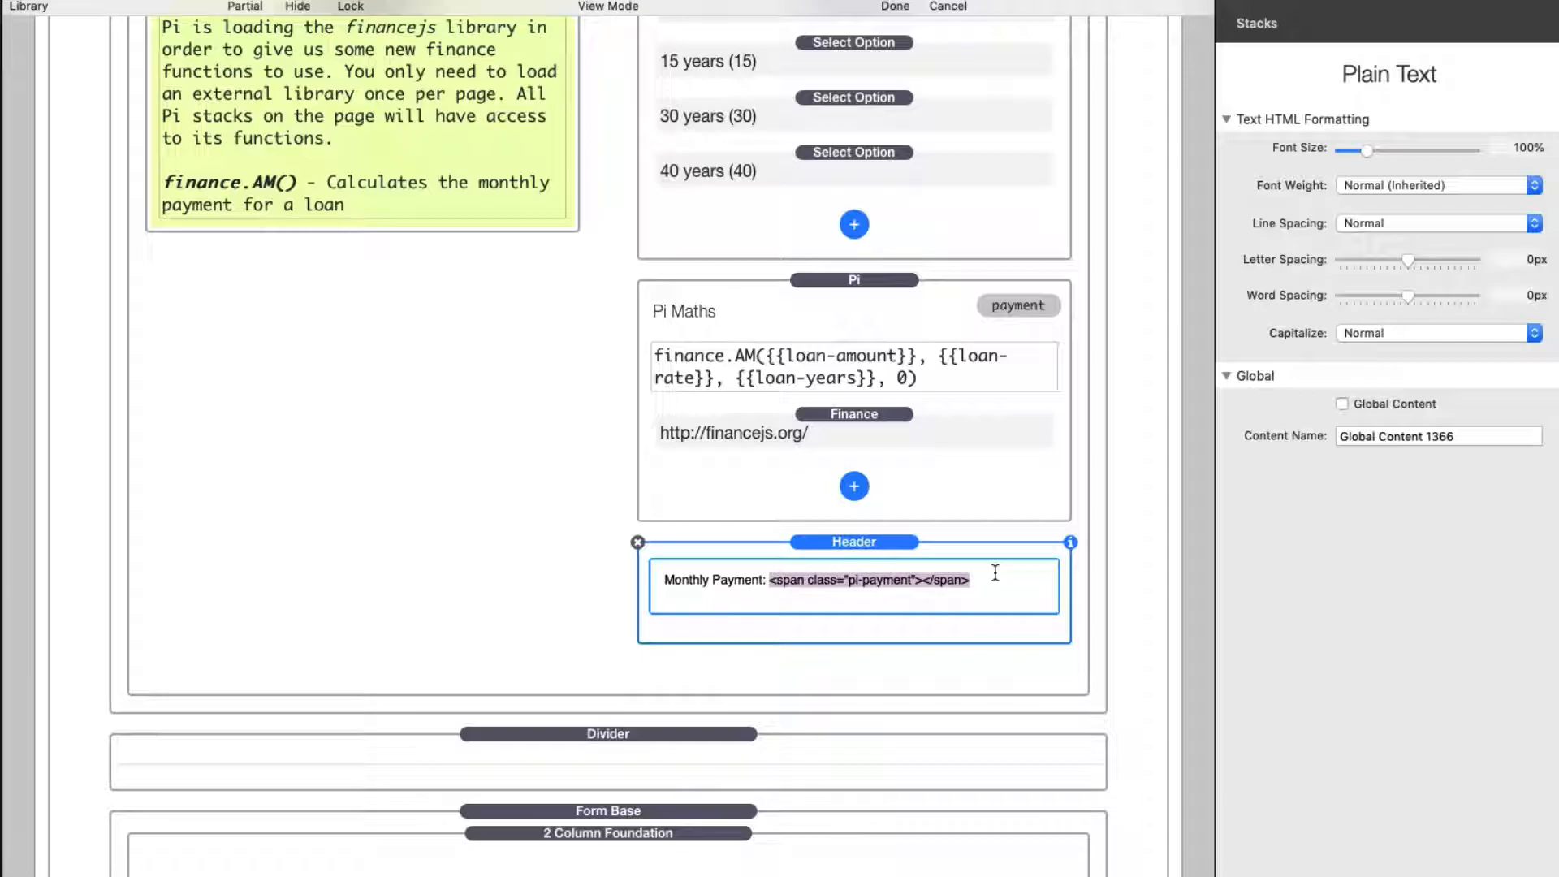
Step: Check the snippet prefix setting of the payment Pi stack
click(864, 289)
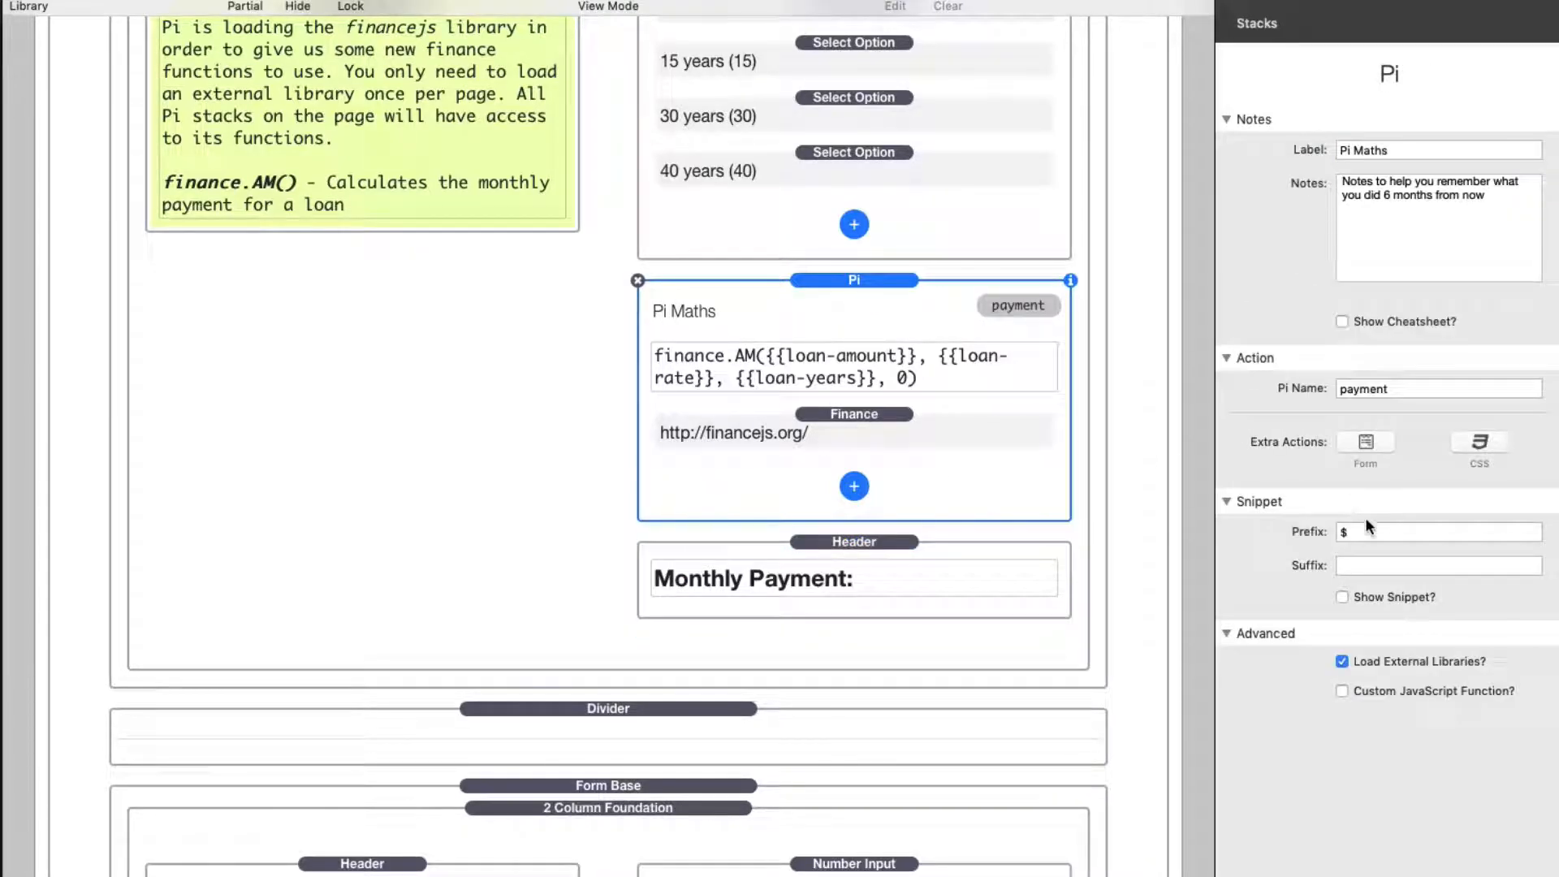
click(1374, 533)
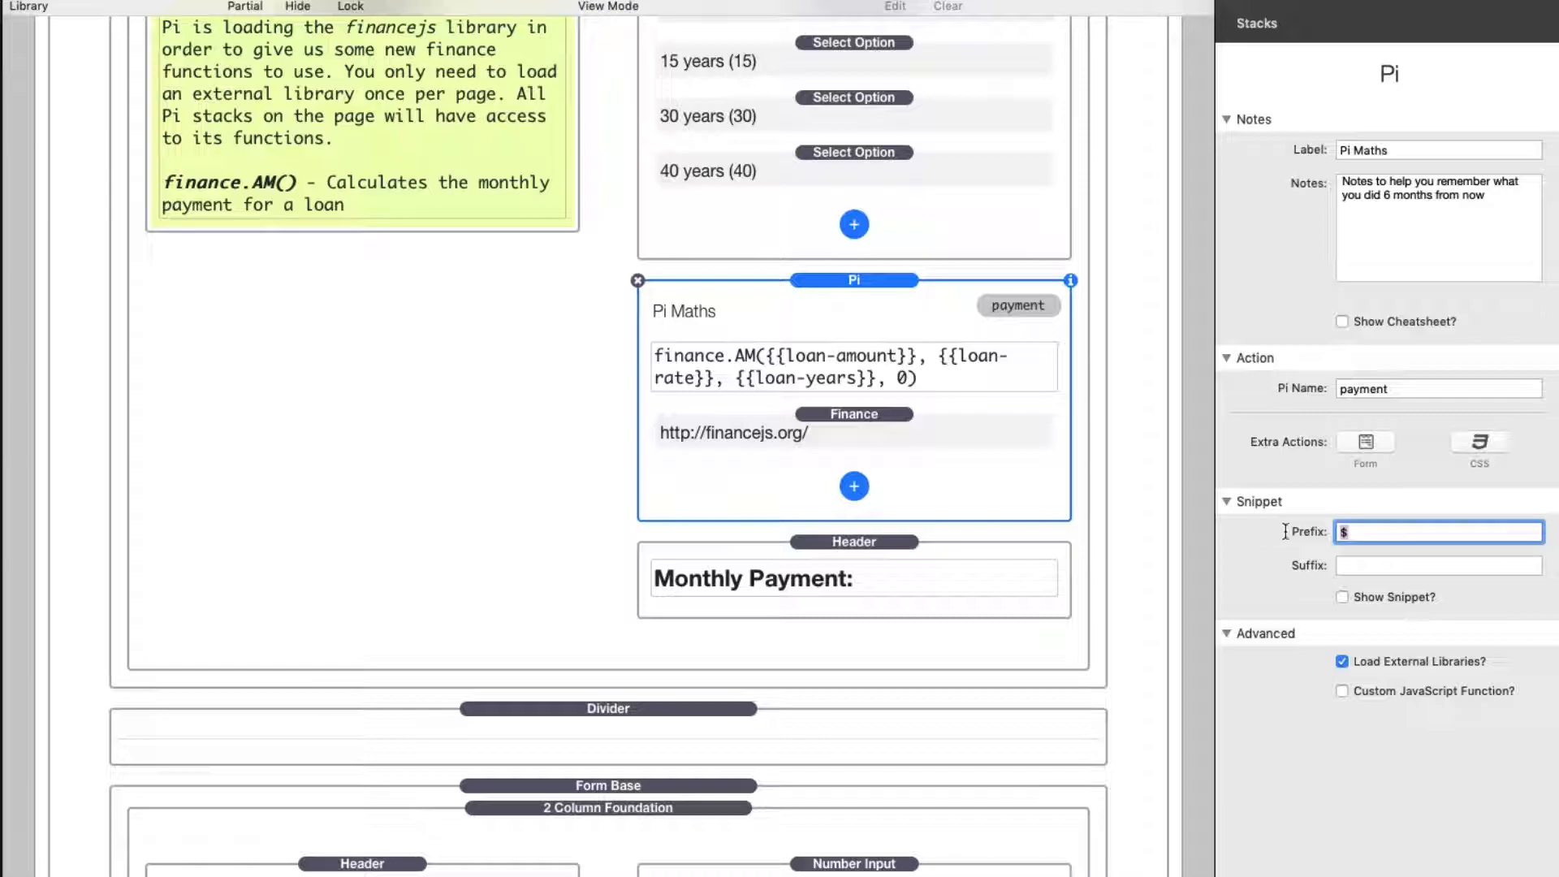
click(1368, 533)
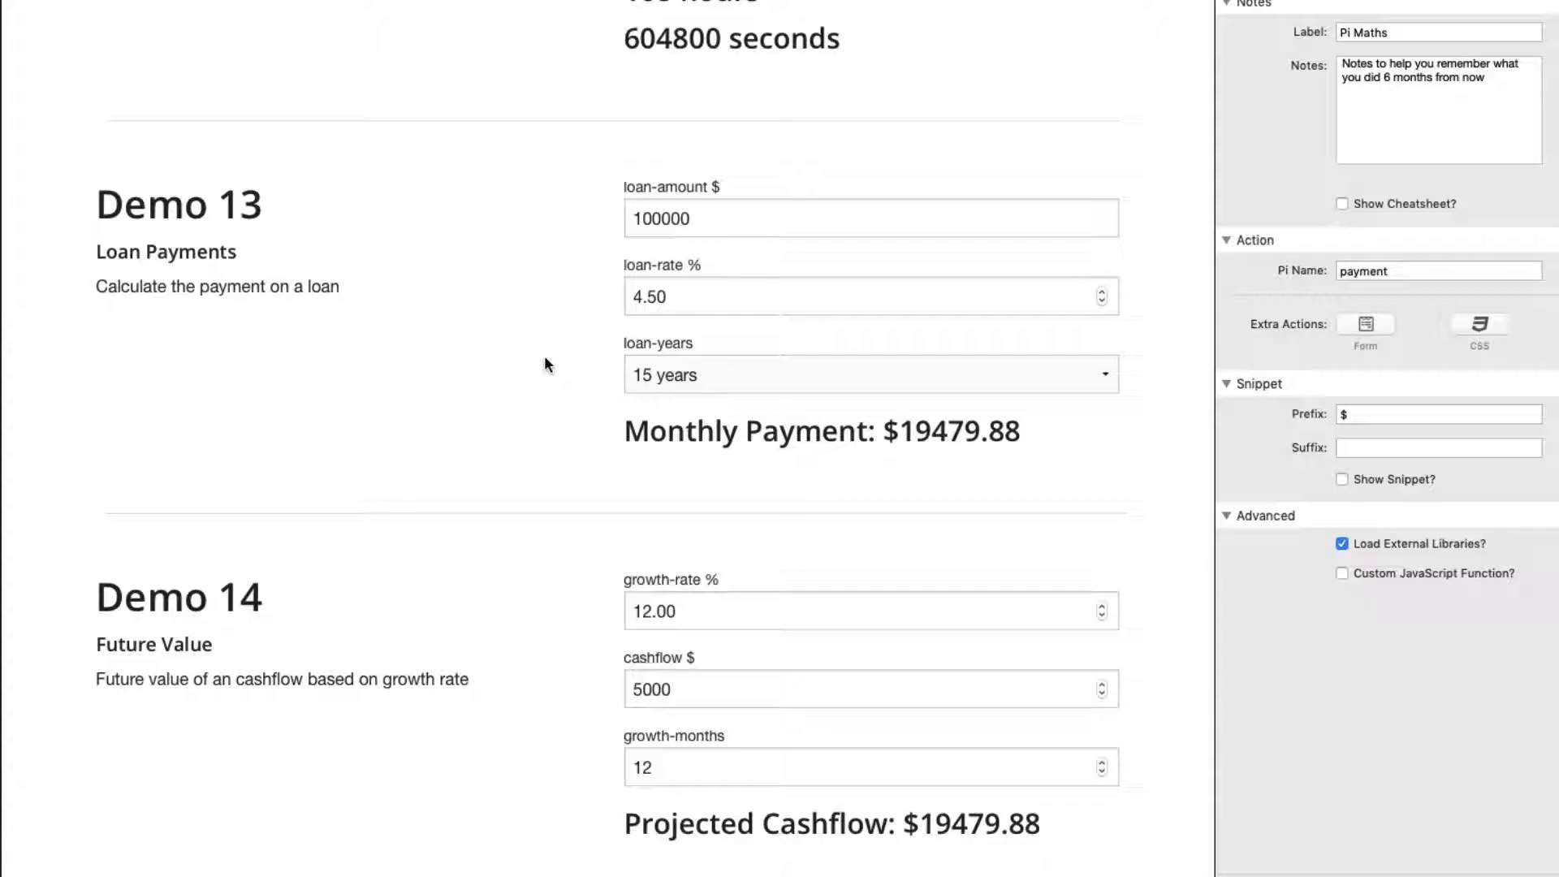
Step: Examine the growth-rate, cashflow and growth-months fields of the Demo 14 Future Value calculator in the page preview
click(706, 616)
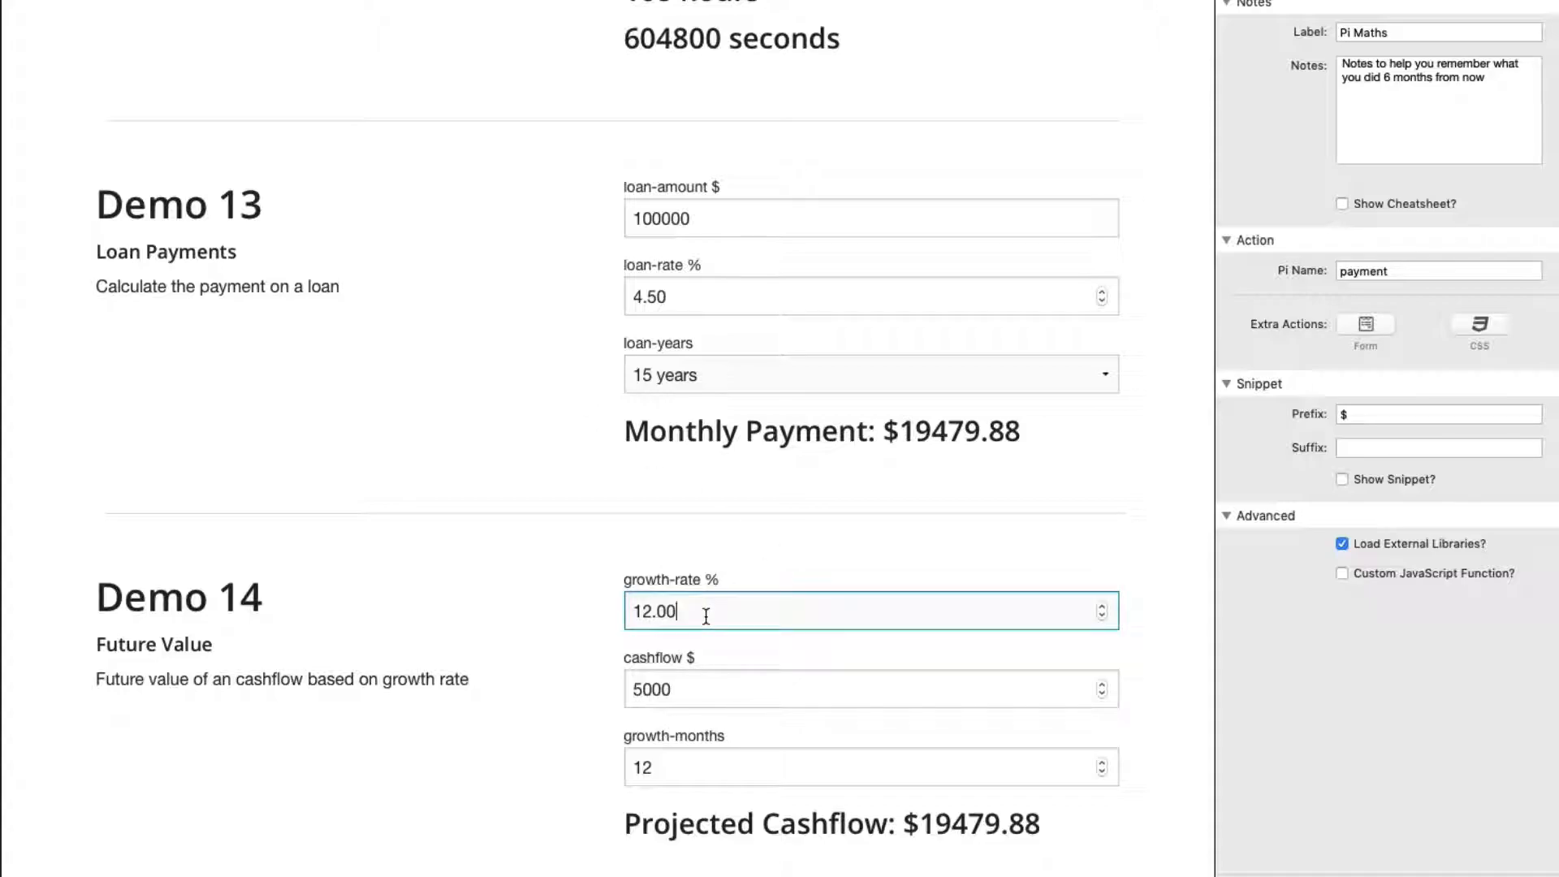
click(694, 689)
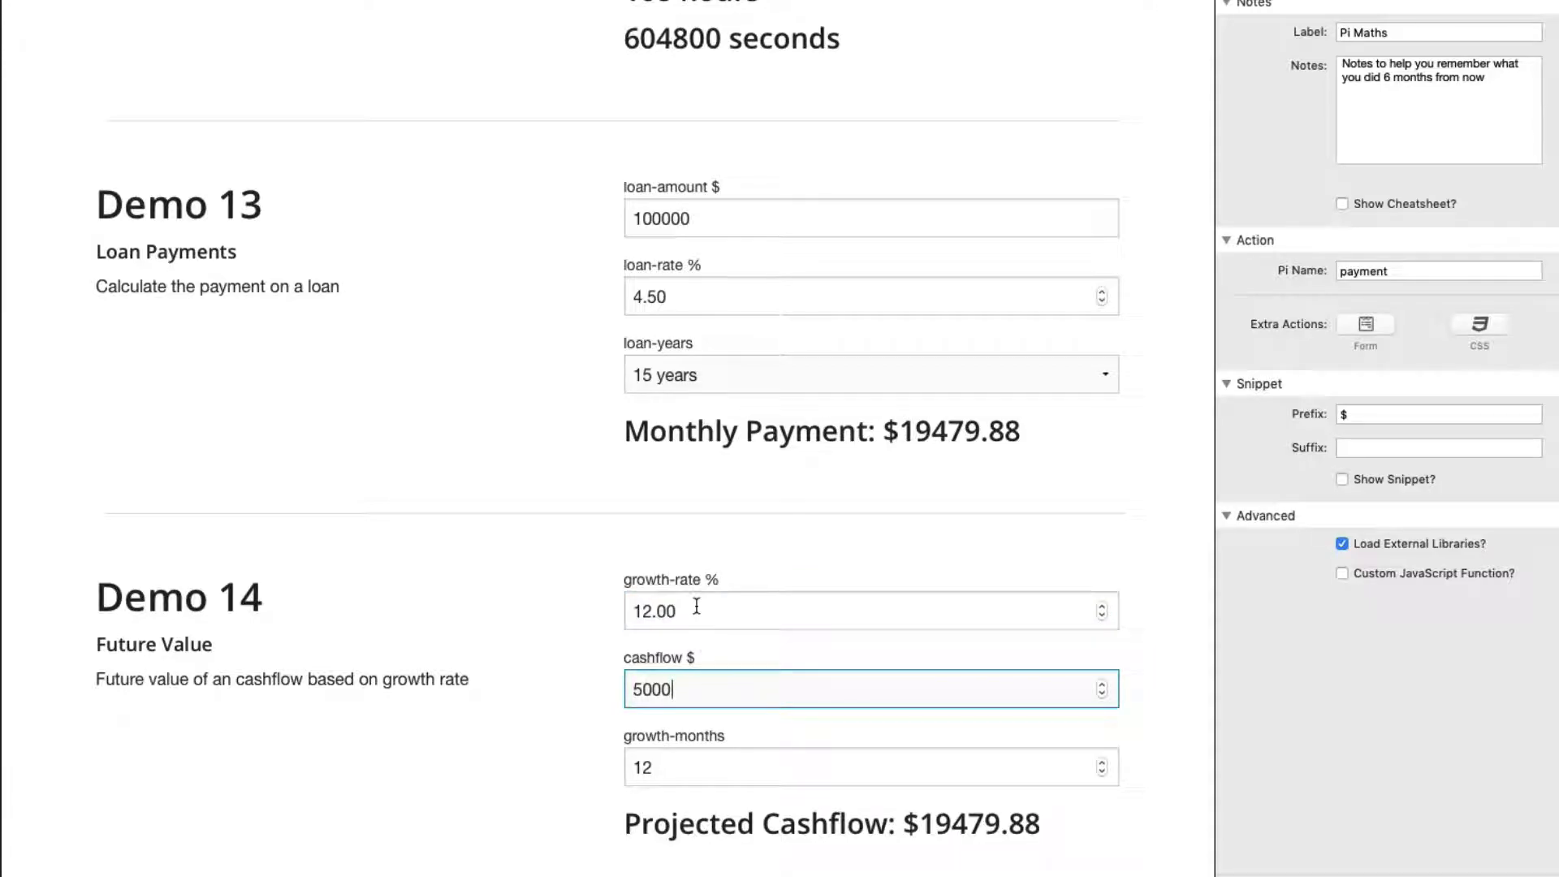
drag(682, 689, 466, 687)
click(681, 764)
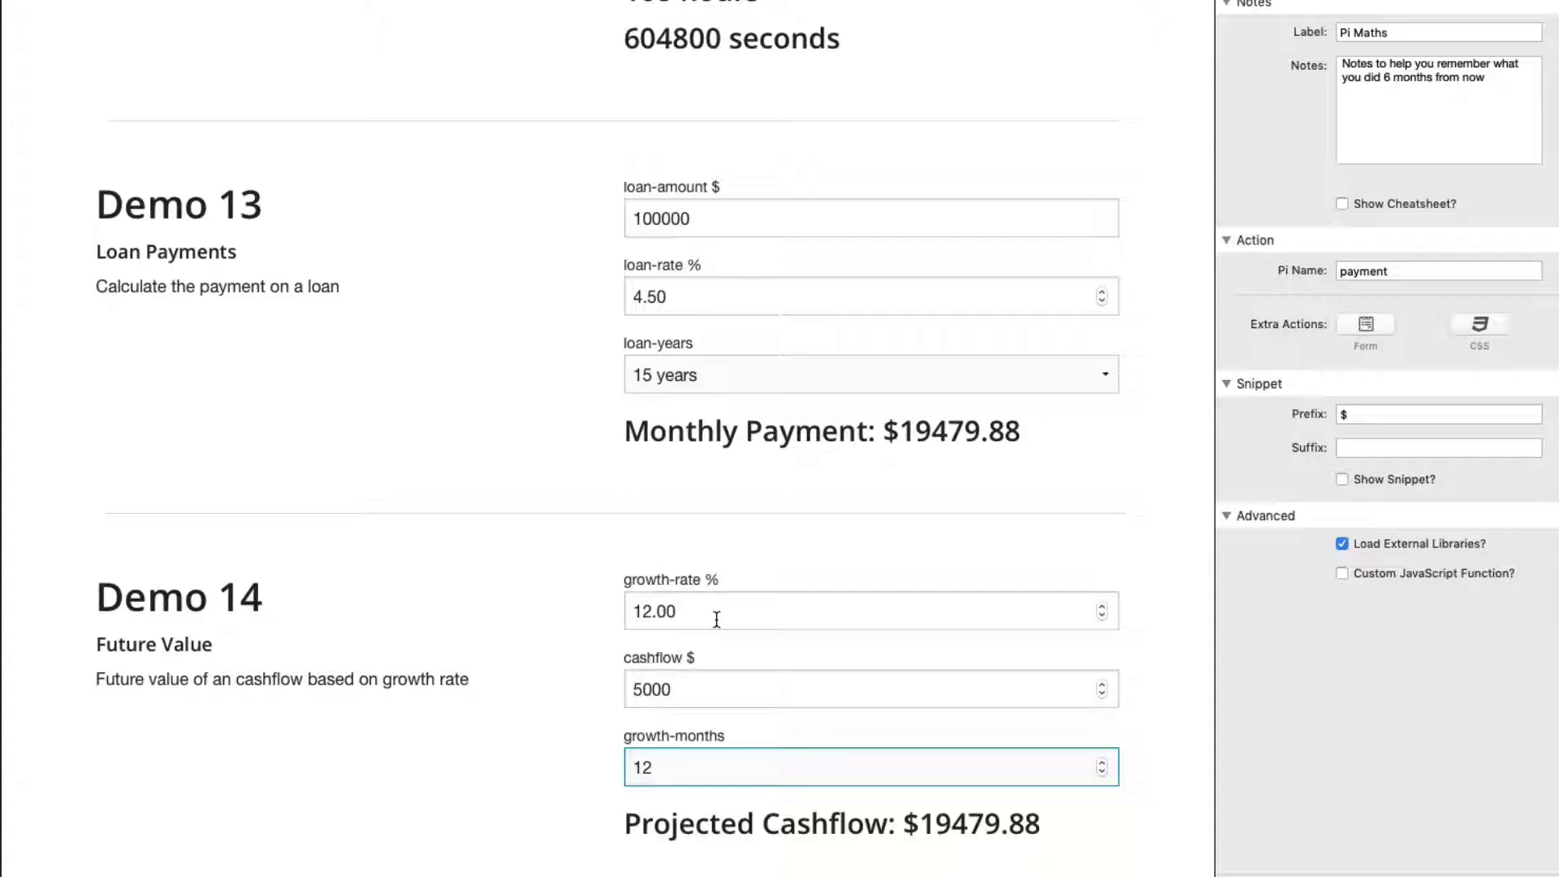
click(685, 691)
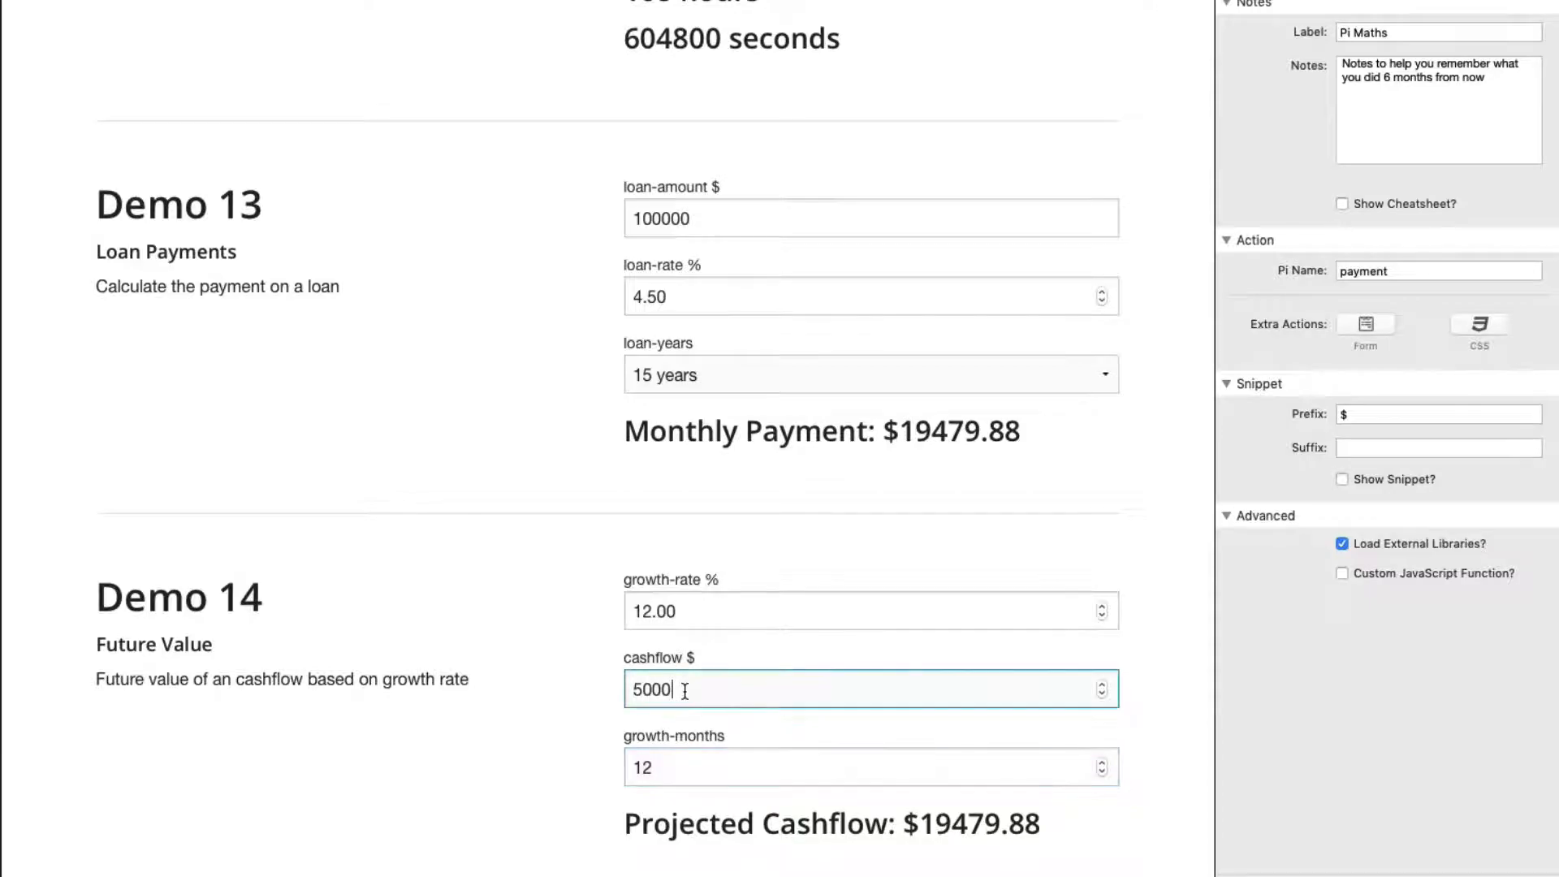
Step: Test the Demo 14 Future Value calculator in the preview with a cashflow of 50000 and 16 growth months
text(0)
key(Tab)
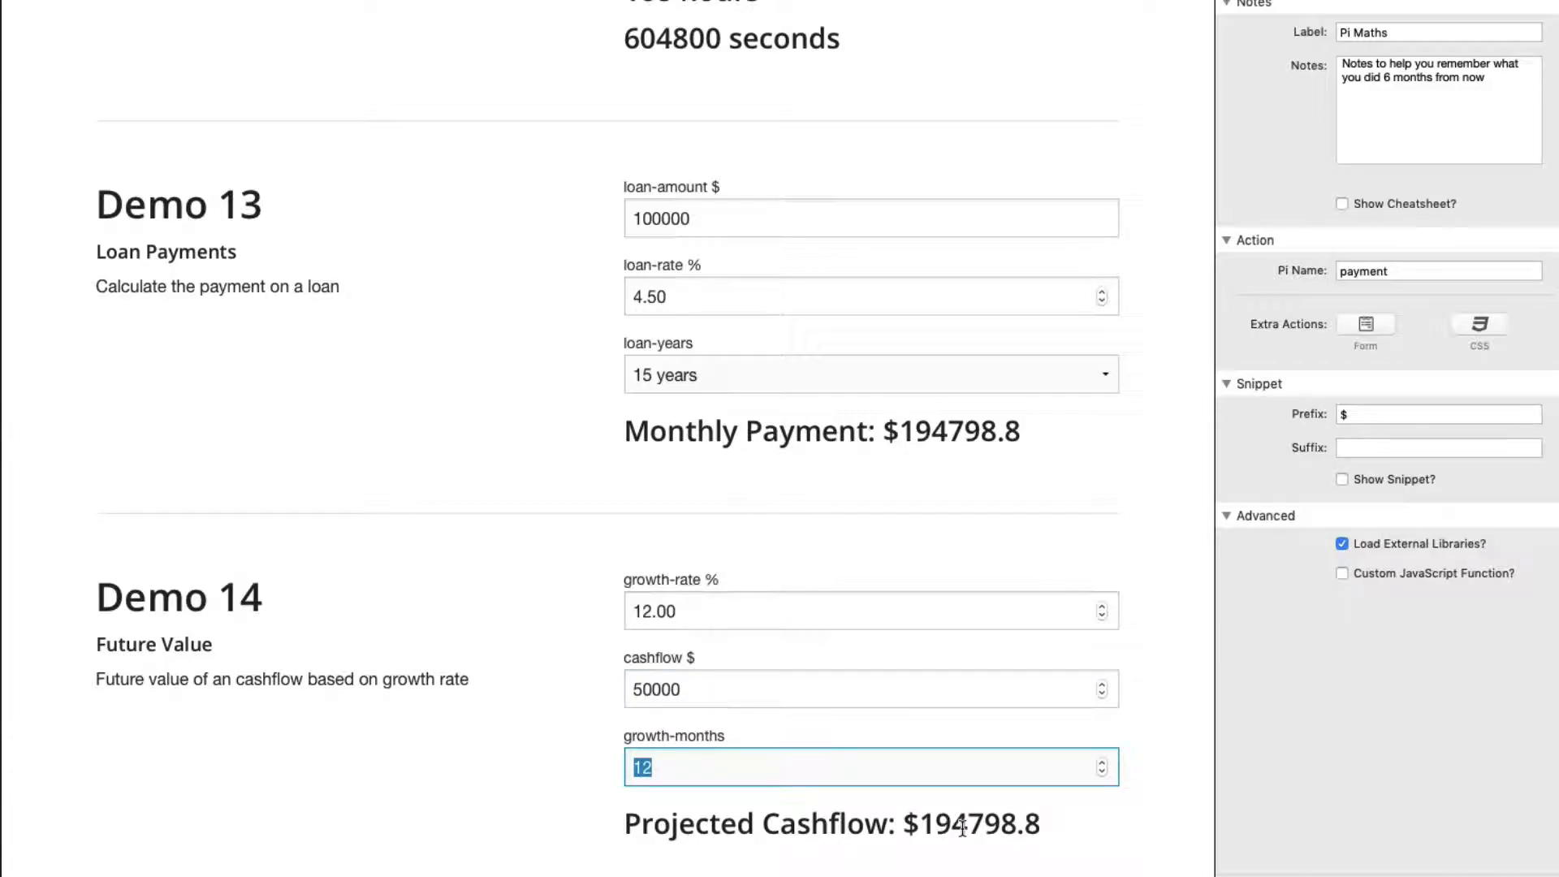
text(16)
key(Tab)
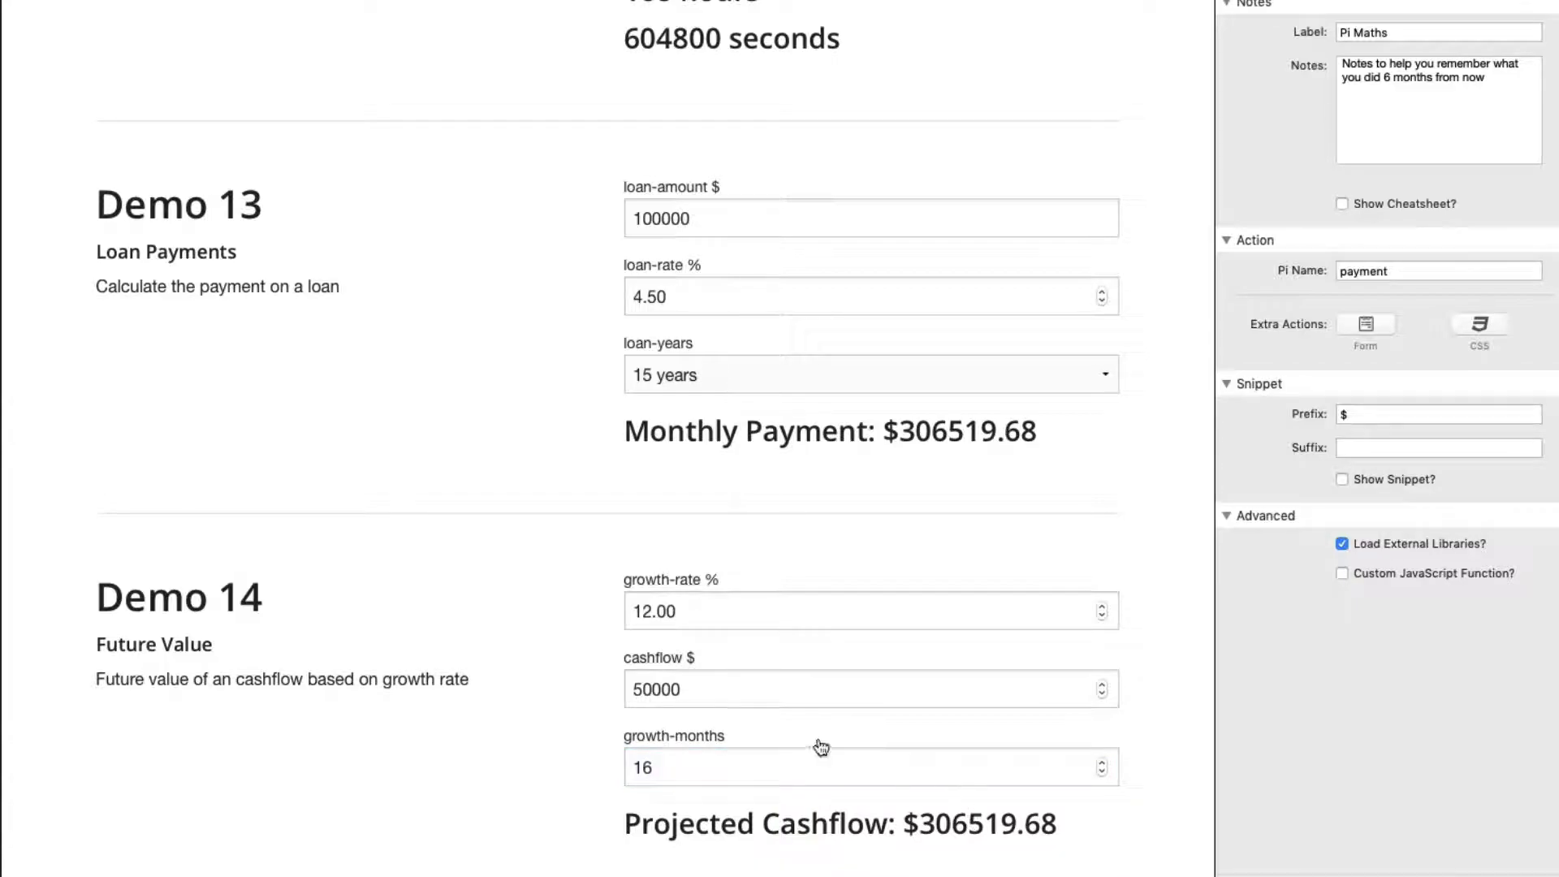
click(747, 751)
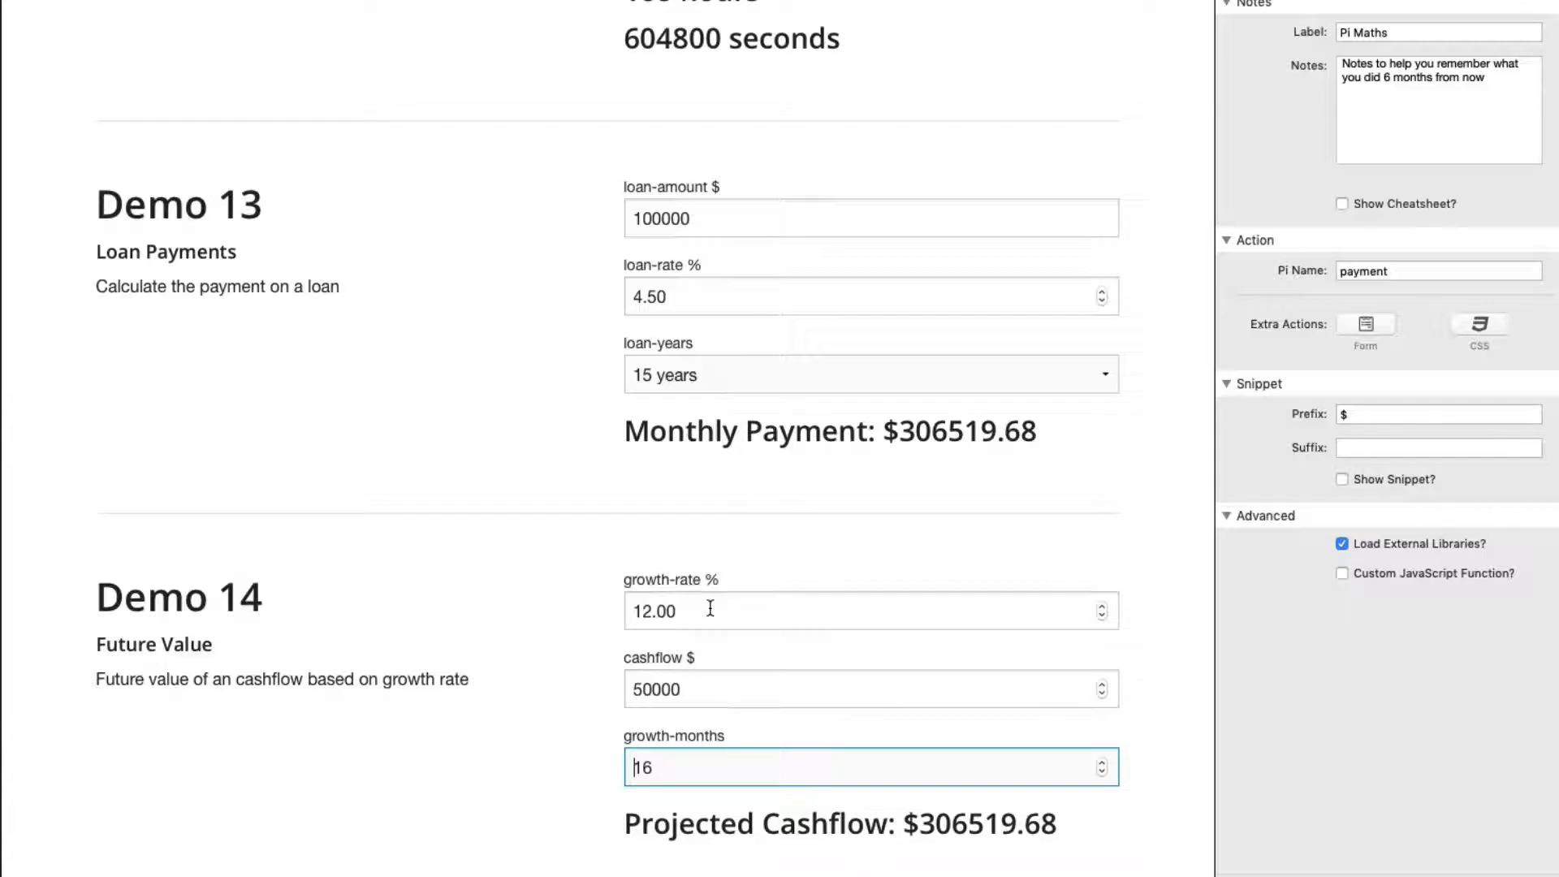
Step: Return to edit mode and inspect the settings of Demo 14's growth-rate, cashflow and growth-months number inputs and its finance.FV Pi stack
key(super+r)
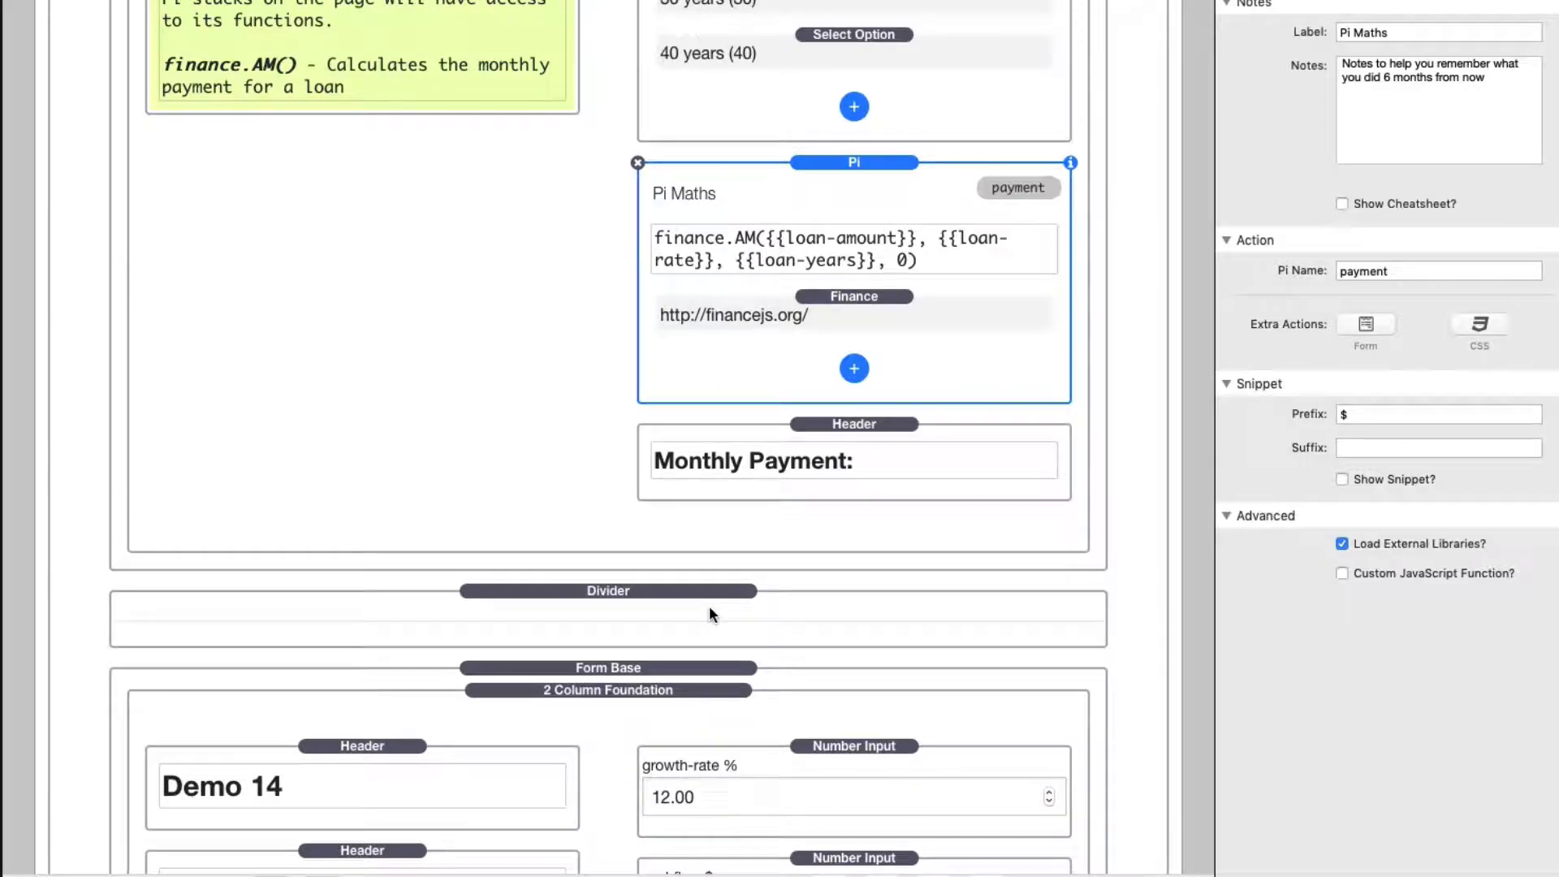
scroll(631, 460, down, 8)
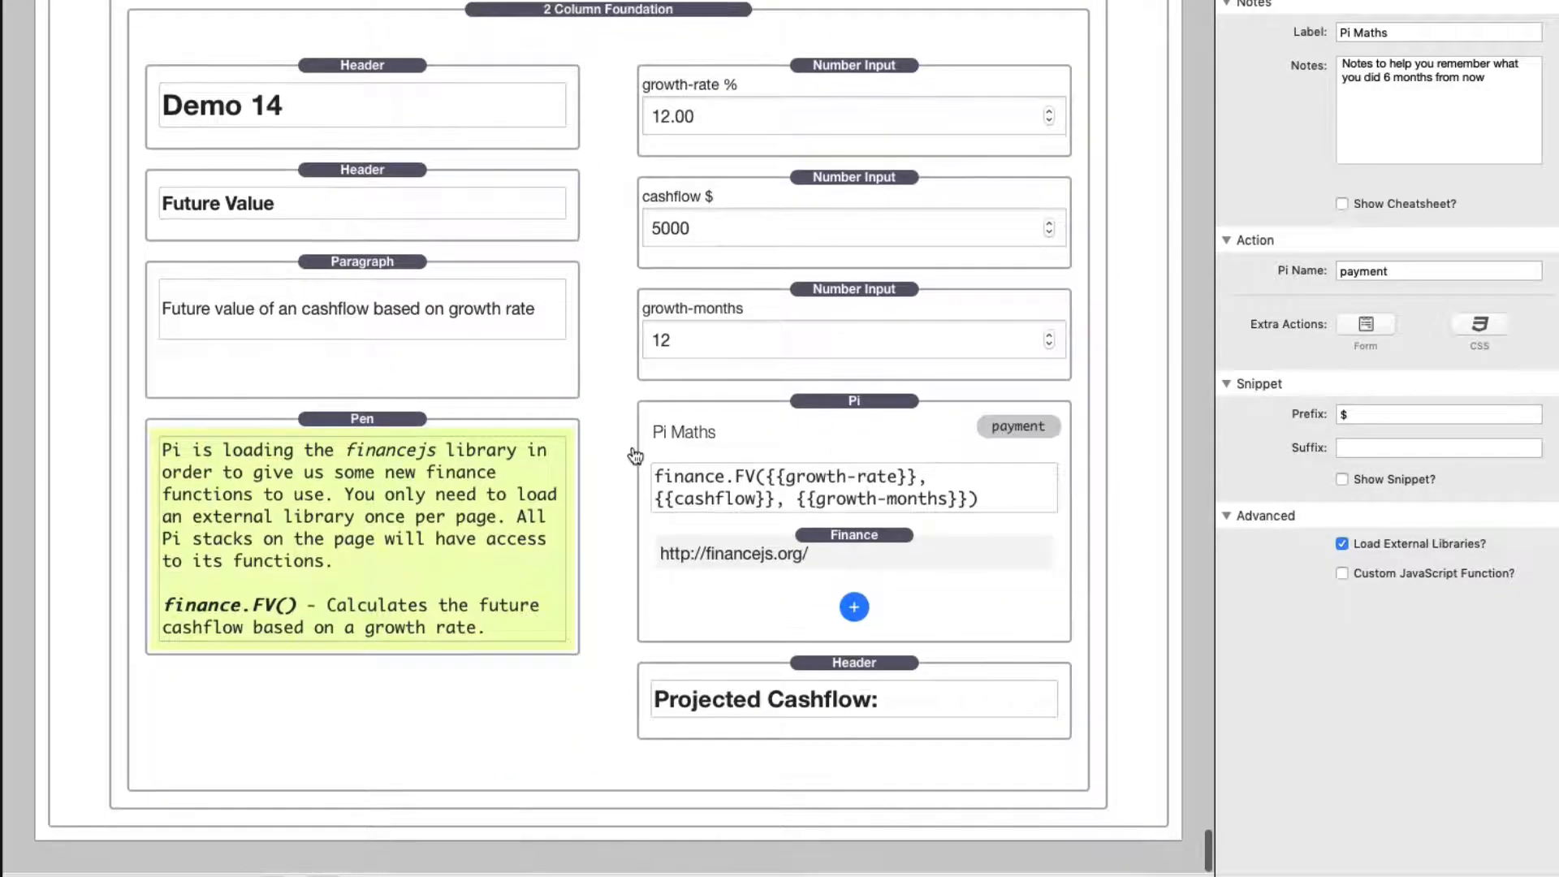
click(796, 78)
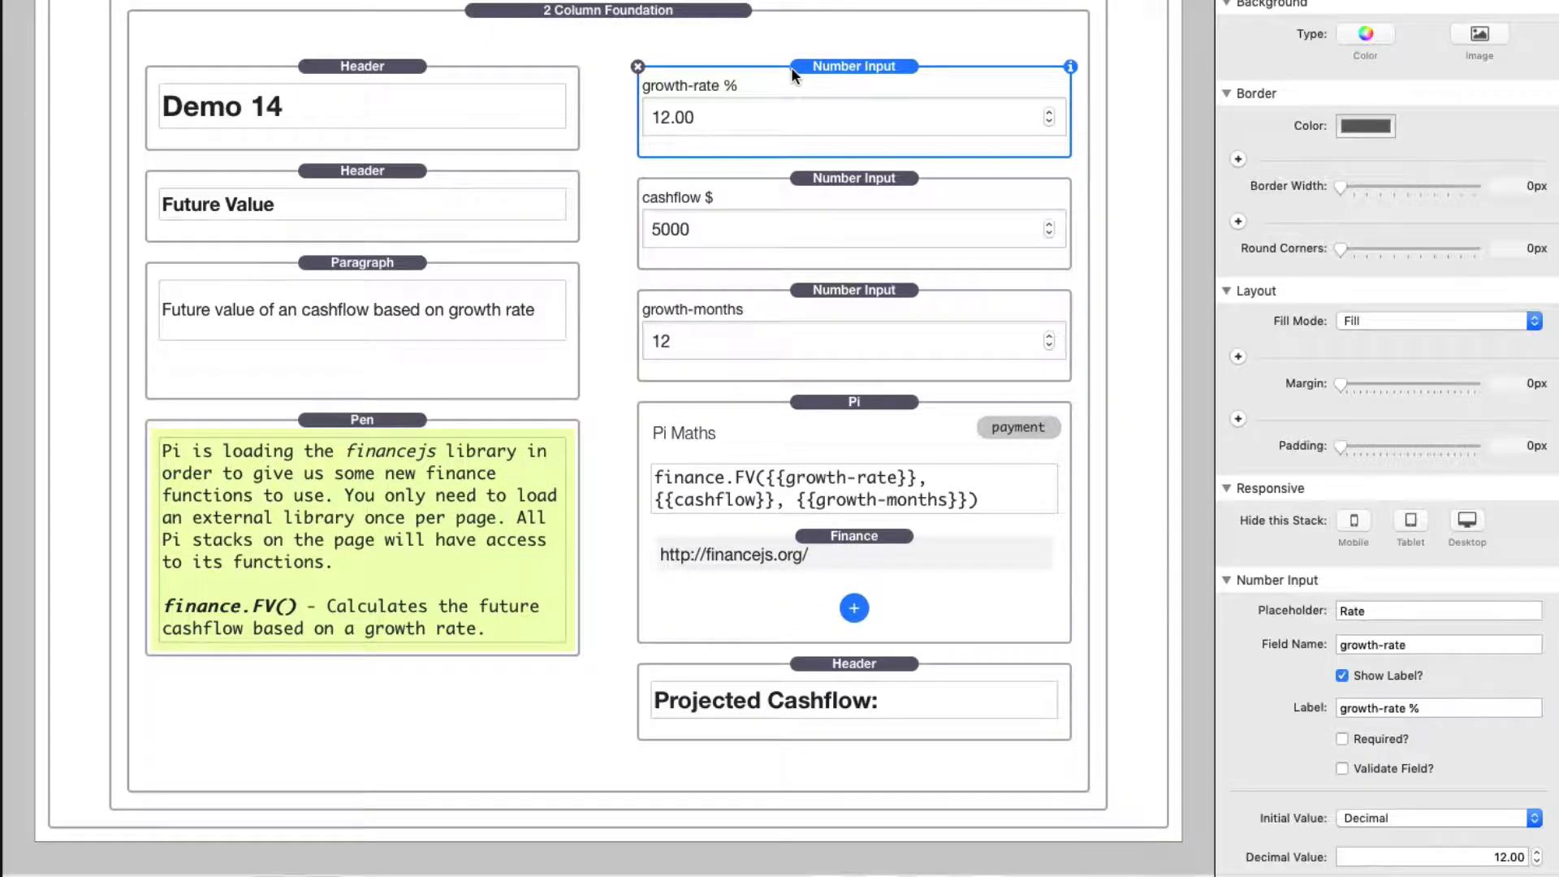
scroll(533, 45, down, 1)
click(845, 189)
click(842, 309)
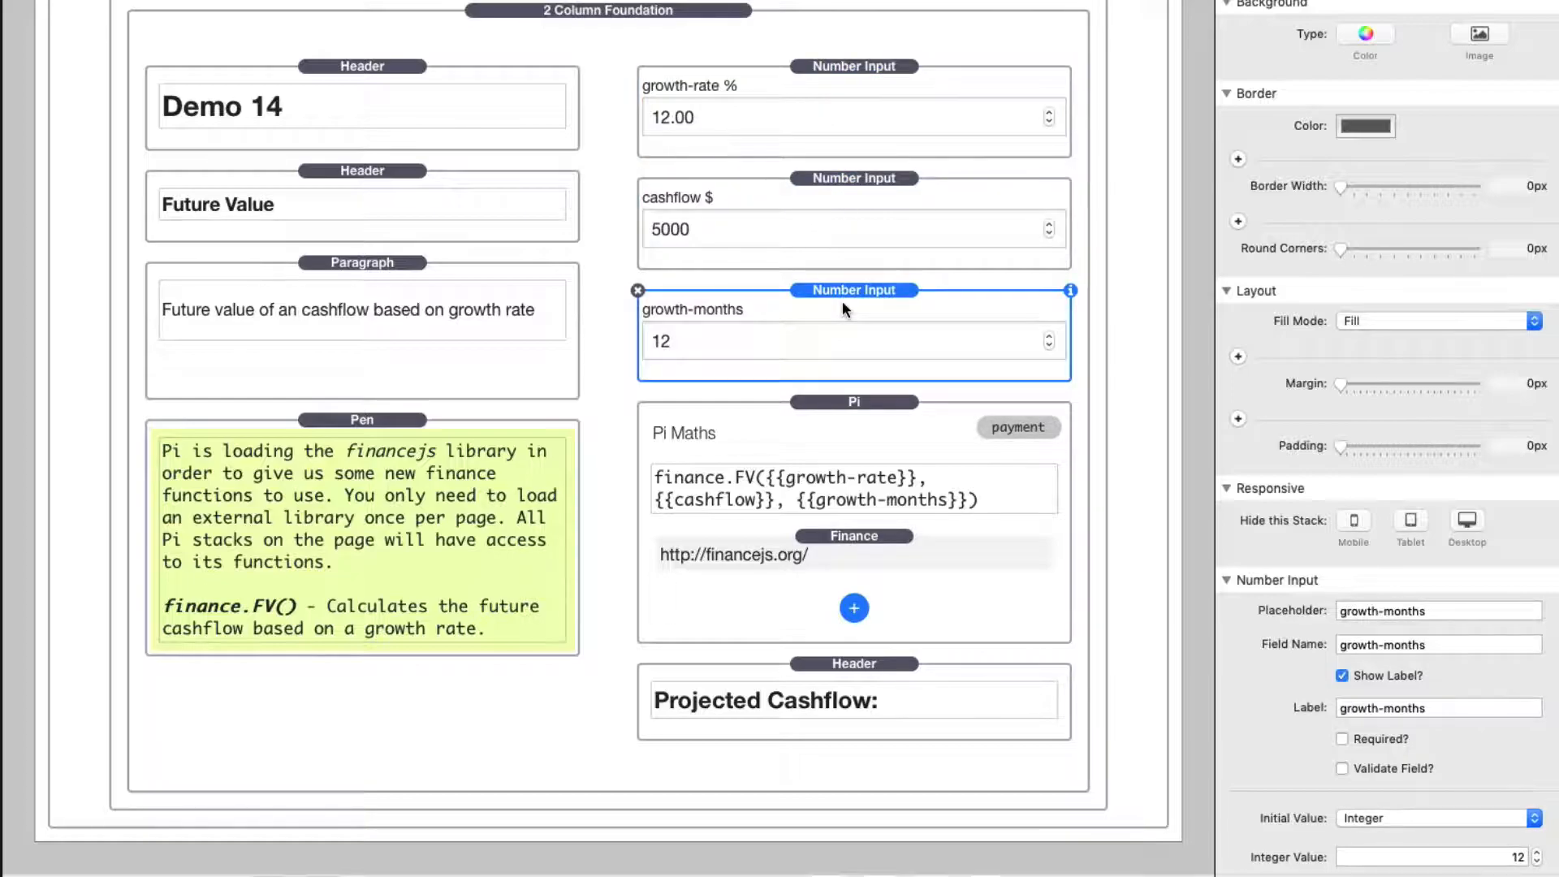
click(831, 431)
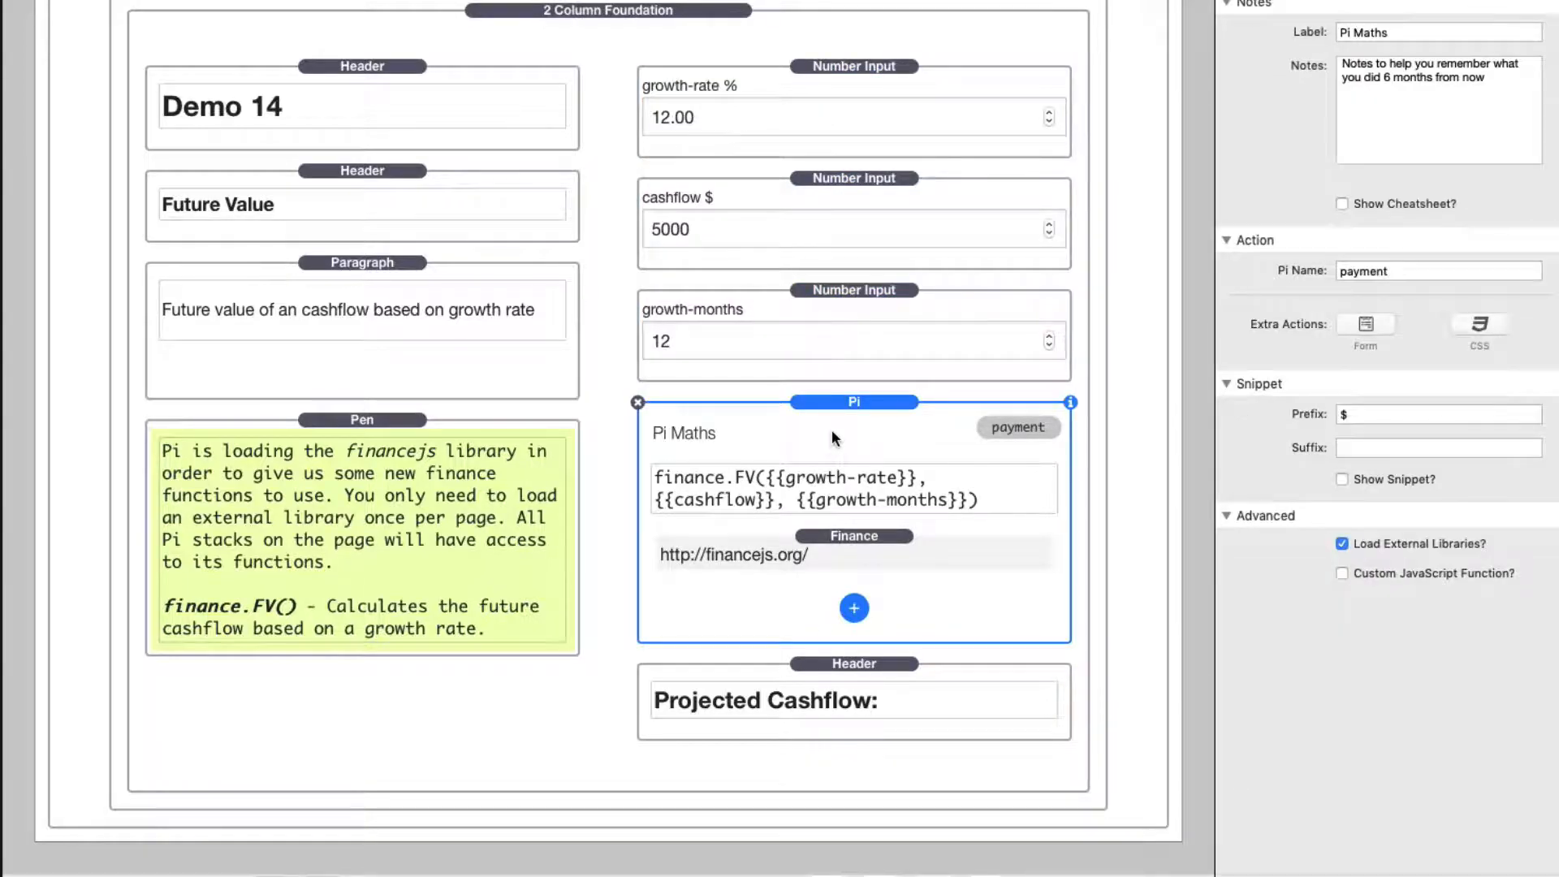